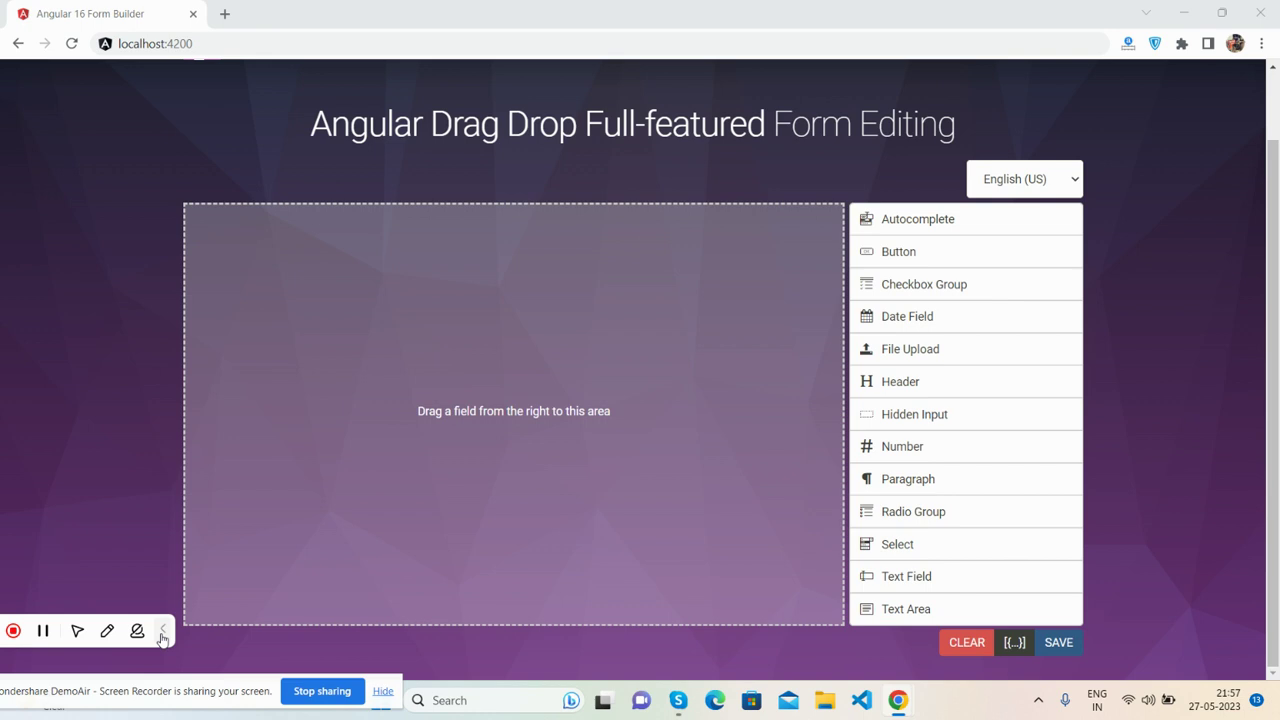
pyautogui.click(162, 632)
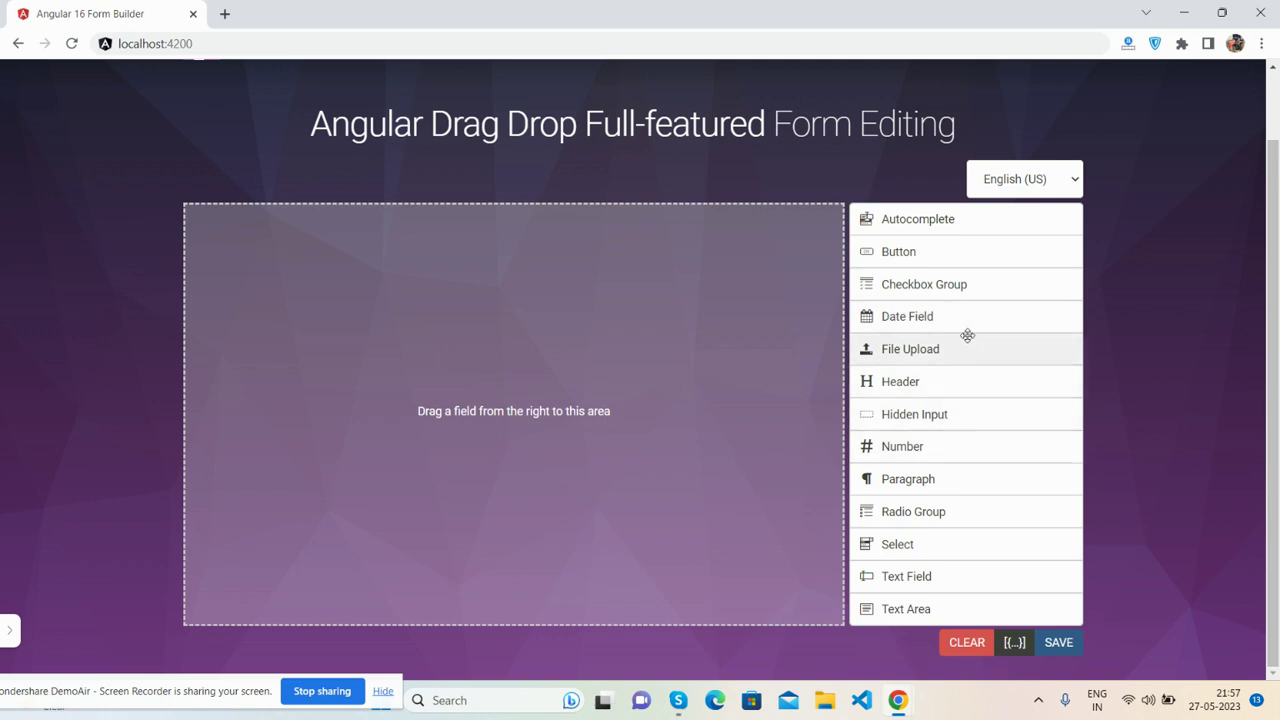
# Switch the form builder's language to español and back to English (US).
pyautogui.click(1013, 190)
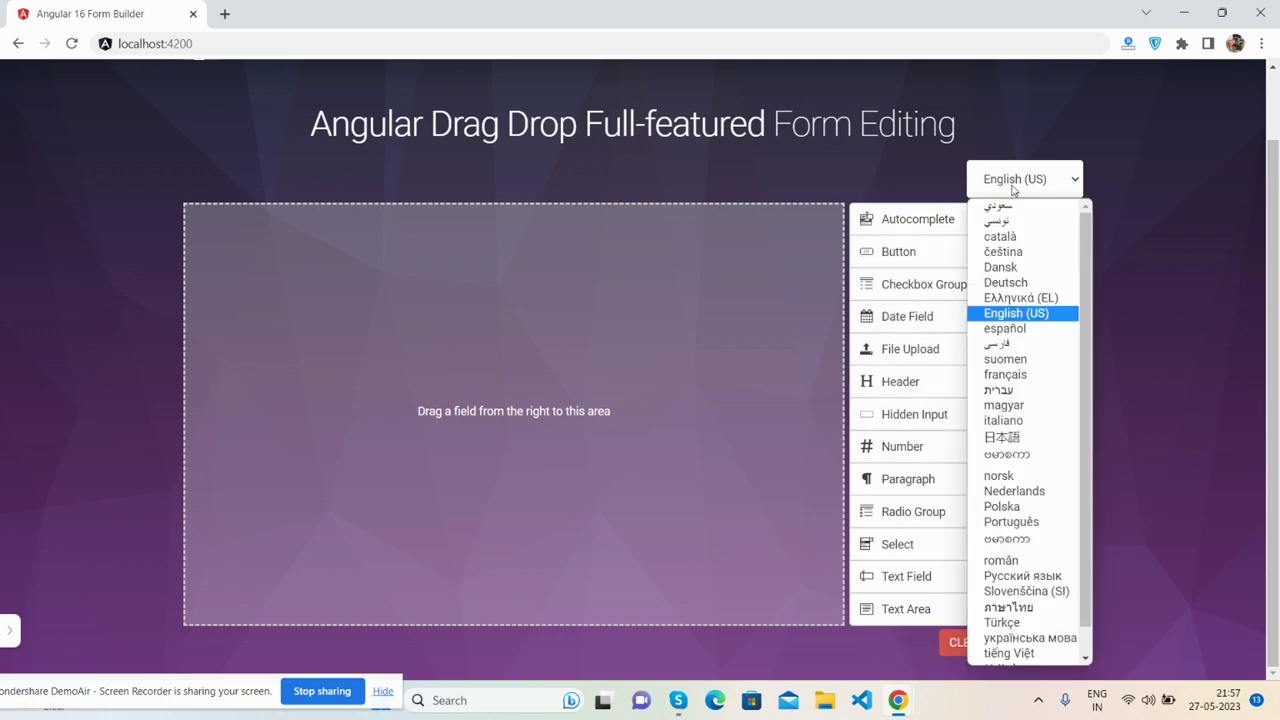
pyautogui.click(1001, 328)
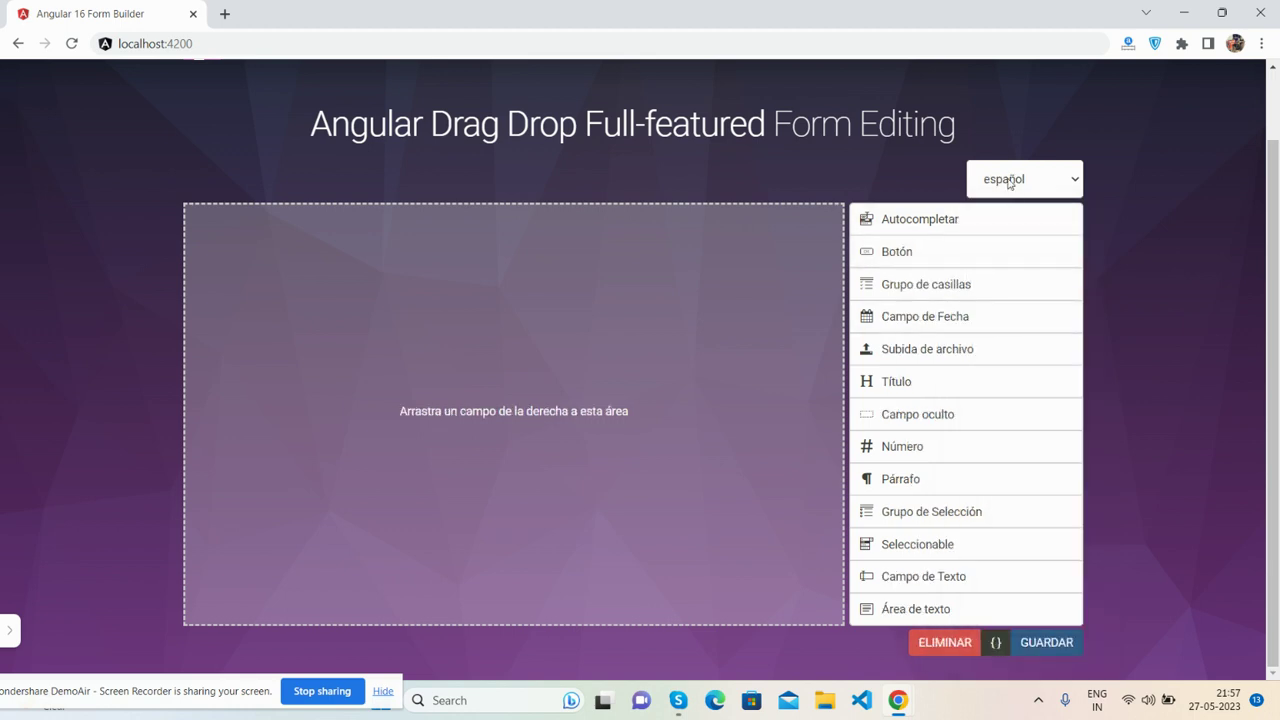
pyautogui.click(1012, 178)
pyautogui.click(1012, 313)
# Switch the form builder's language successively to italiano, Nederlands and Português.
pyautogui.click(1008, 196)
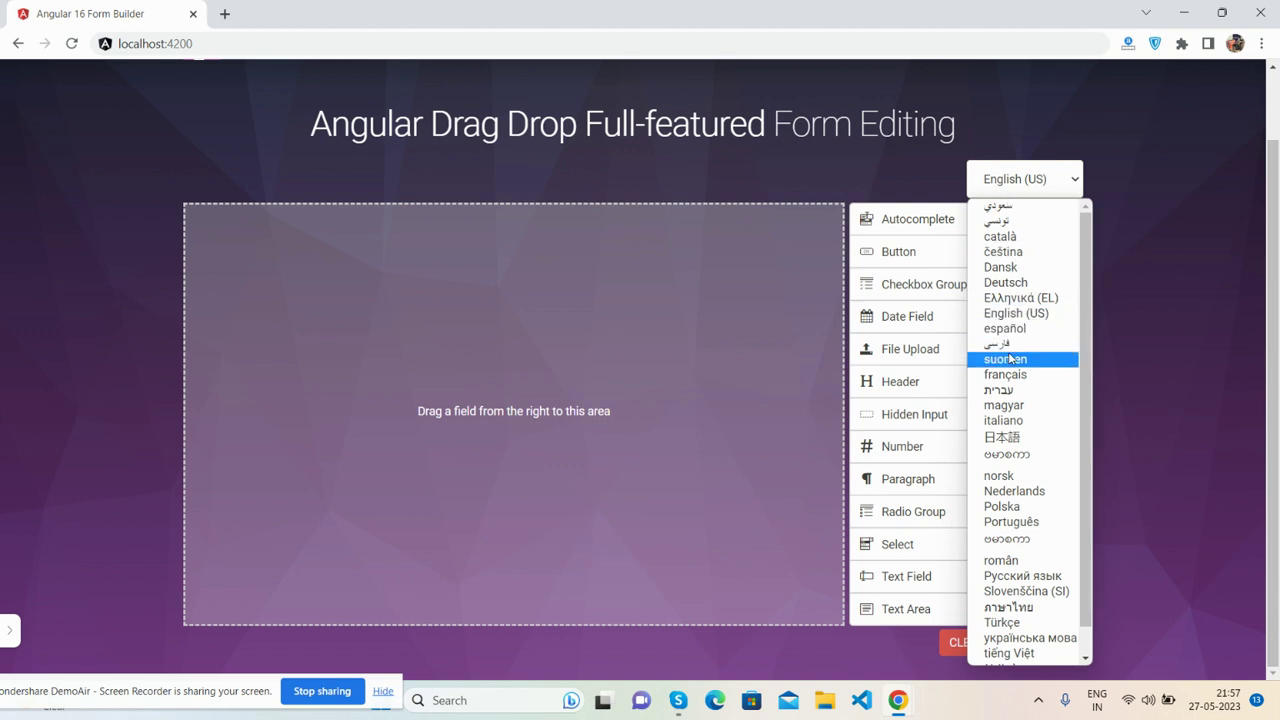
pyautogui.click(1010, 420)
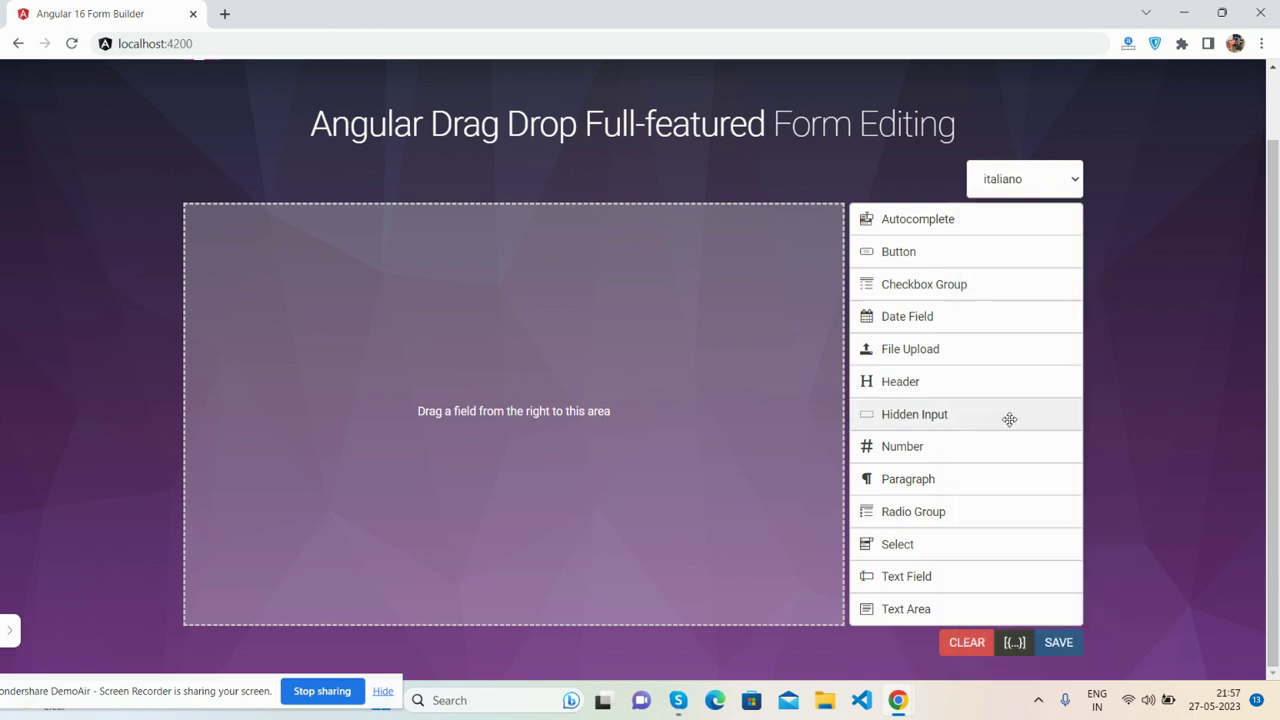
pyautogui.click(1008, 195)
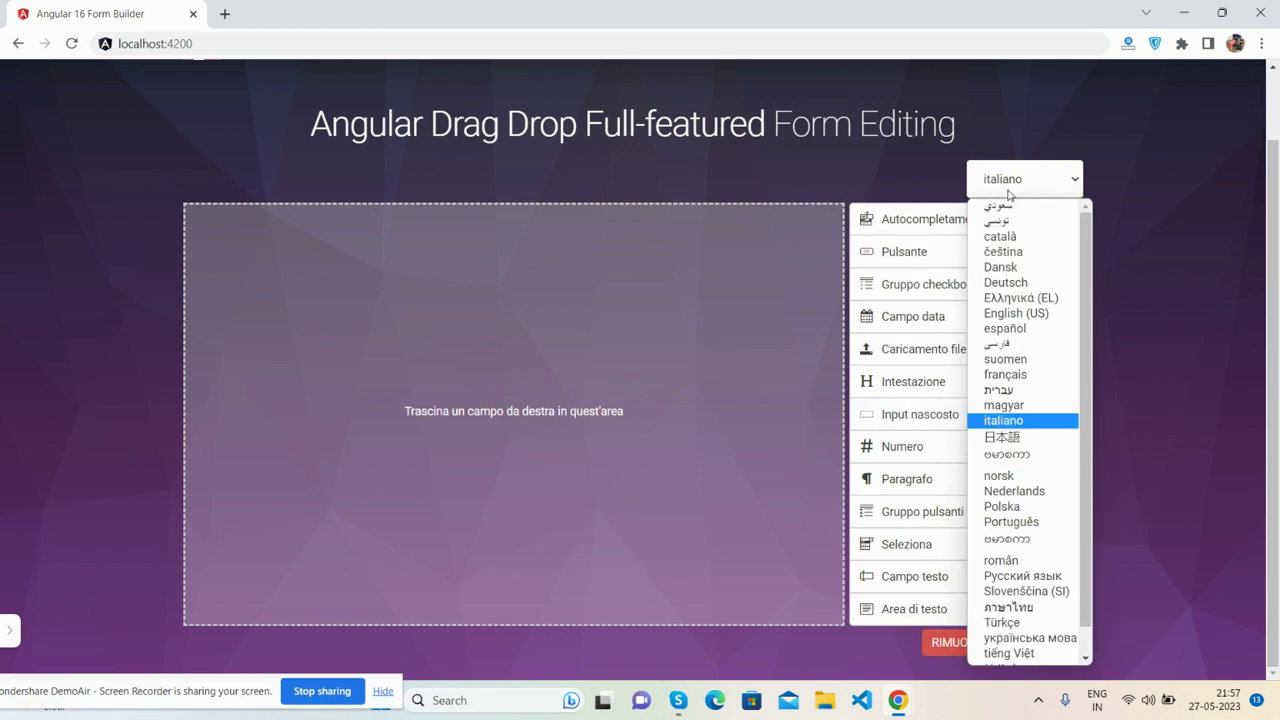
pyautogui.click(1015, 490)
pyautogui.click(1006, 190)
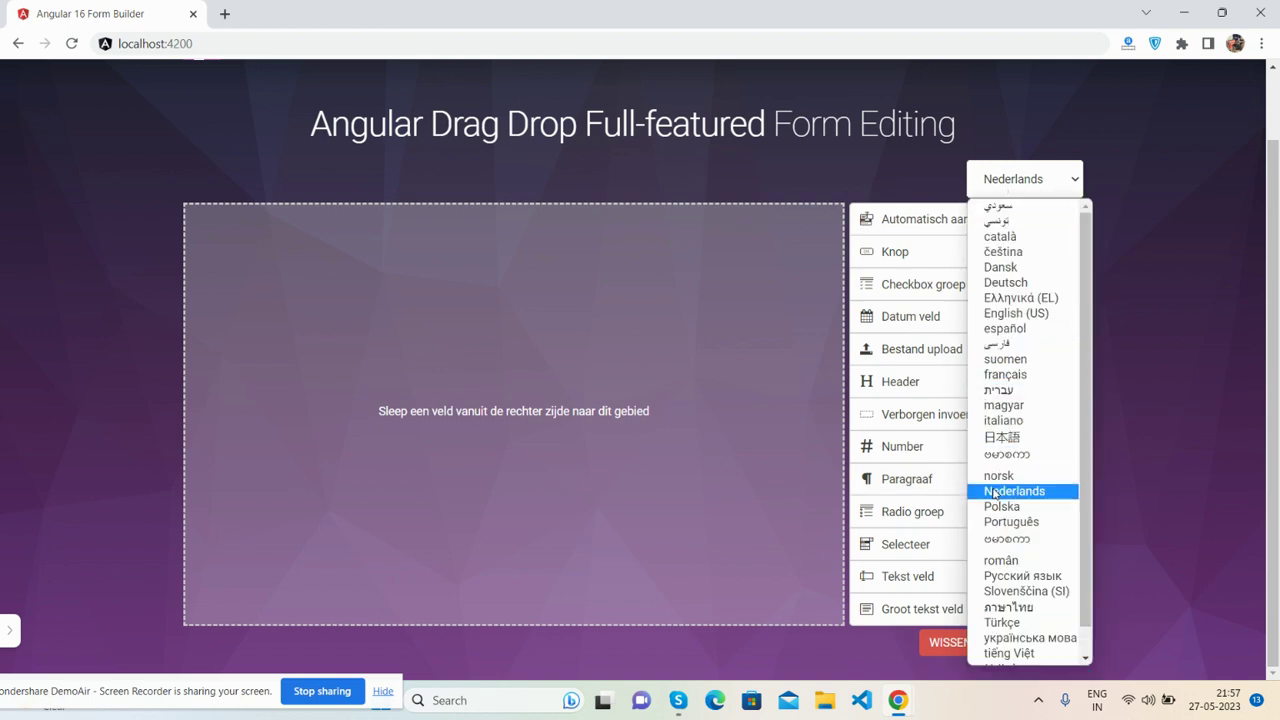
pyautogui.click(1001, 522)
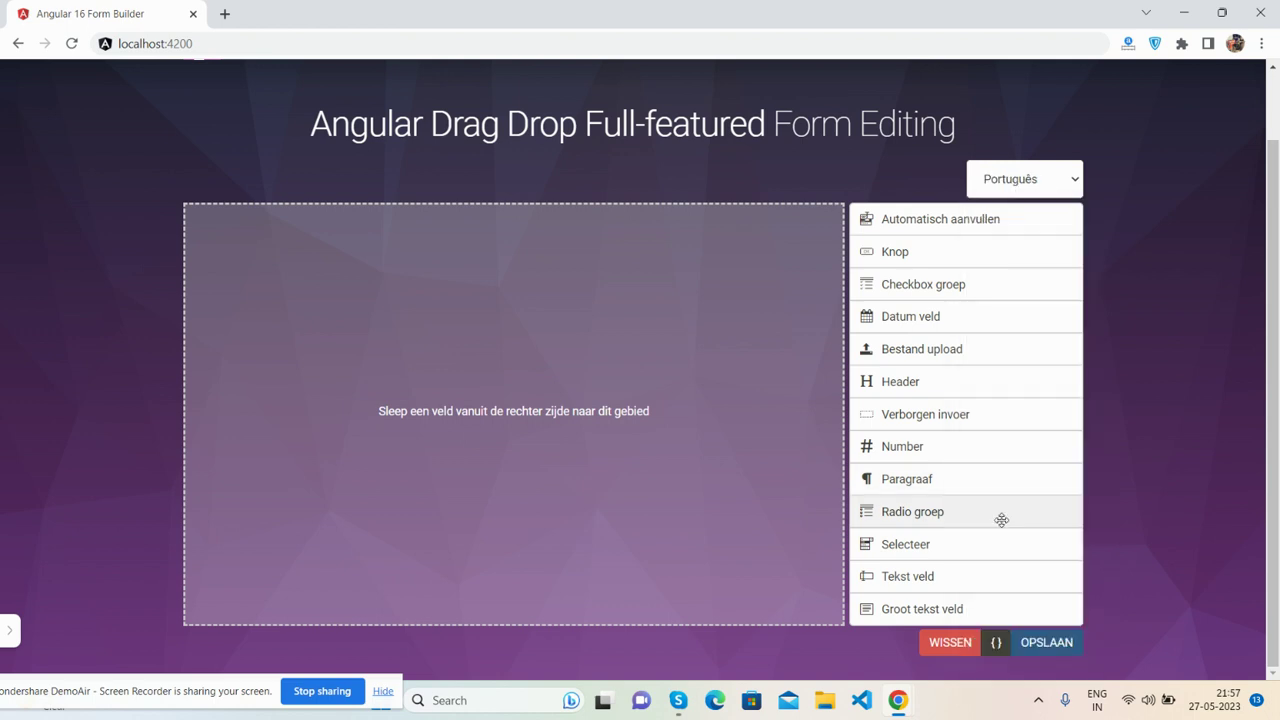
# Set the form builder's language to Deutsch, and return it to English (US).
pyautogui.click(998, 187)
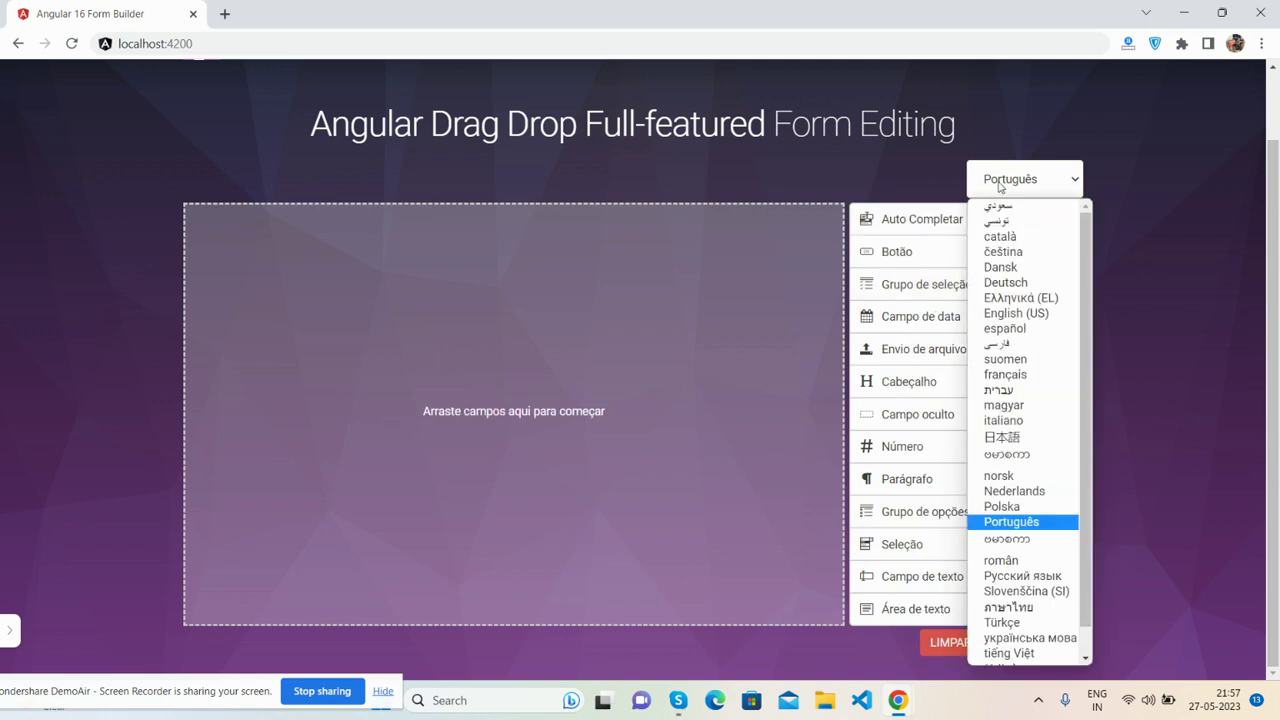
pyautogui.click(1004, 283)
pyautogui.click(1007, 182)
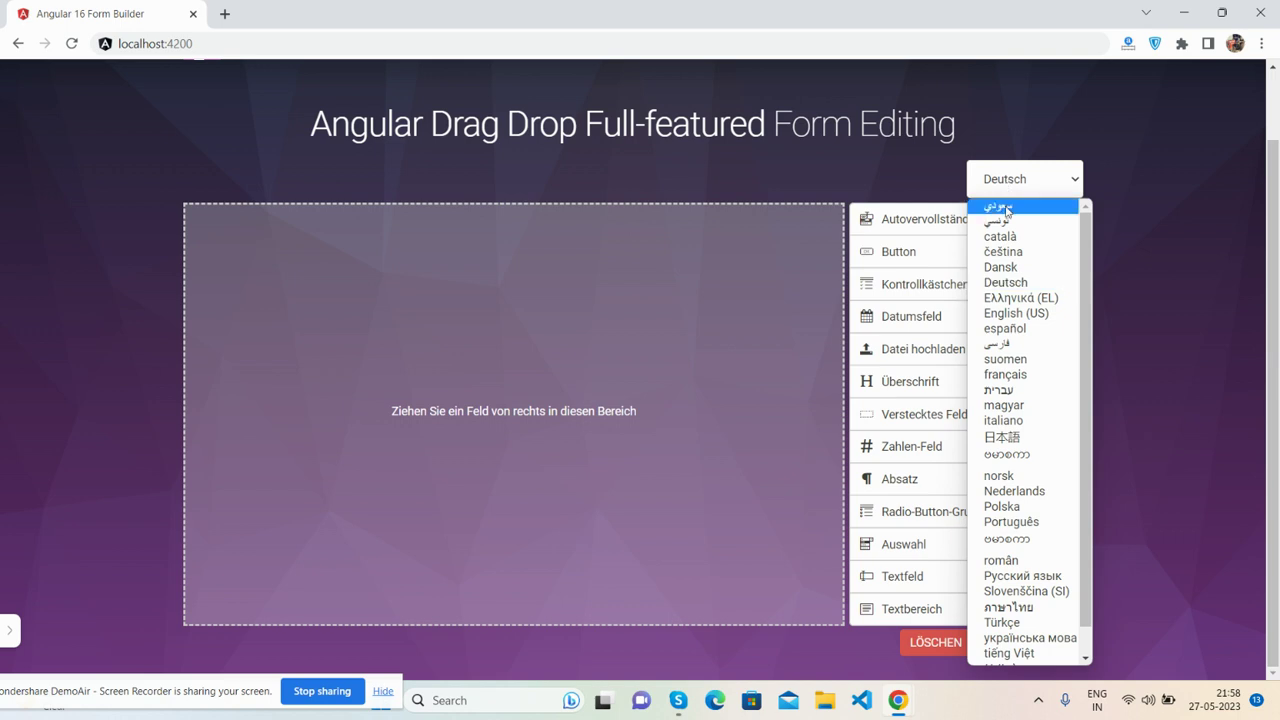
pyautogui.click(1012, 314)
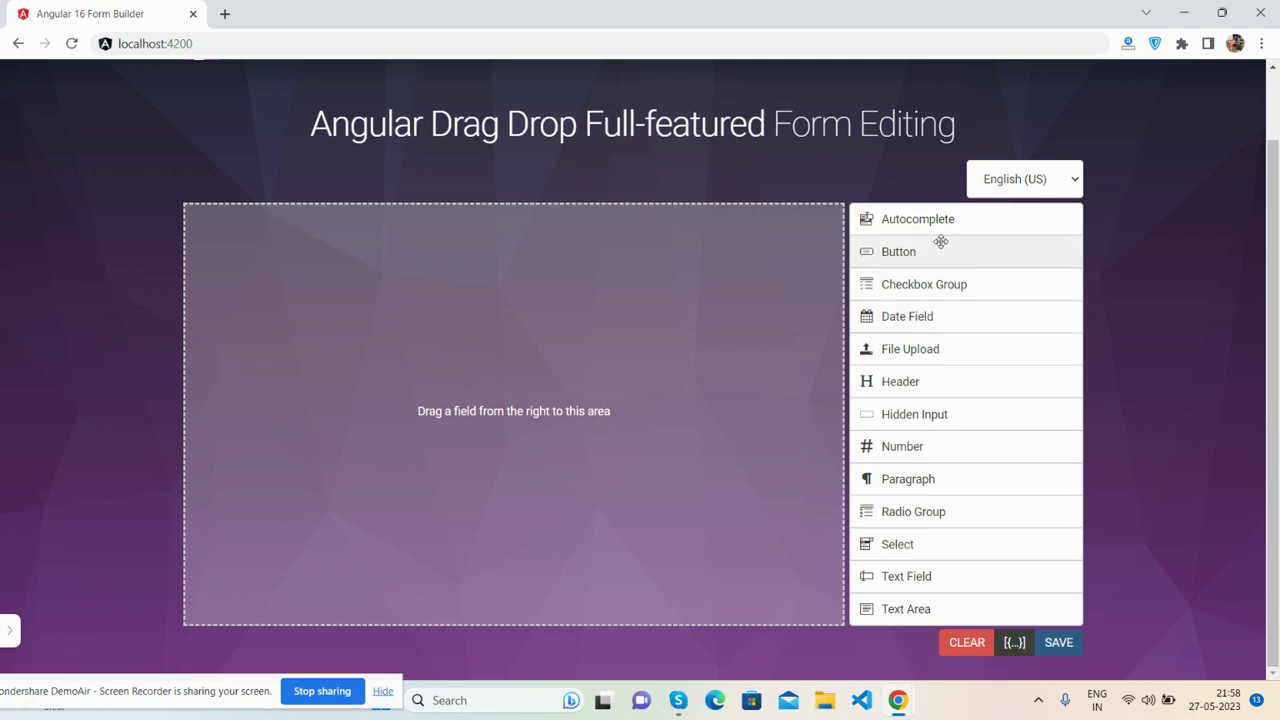
# Add an Autocomplete field to the empty form area and remove it again.
pyautogui.moveTo(930, 218); pyautogui.dragTo(586, 235)
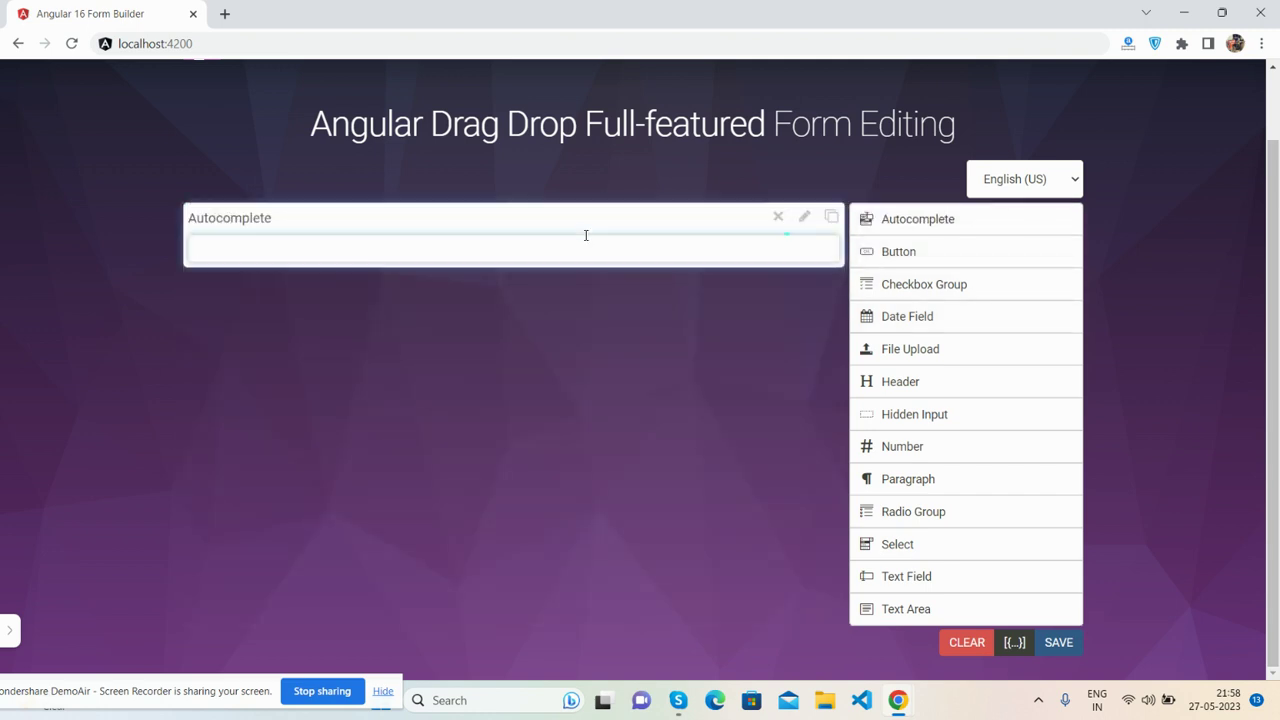
pyautogui.click(779, 217)
pyautogui.click(864, 170)
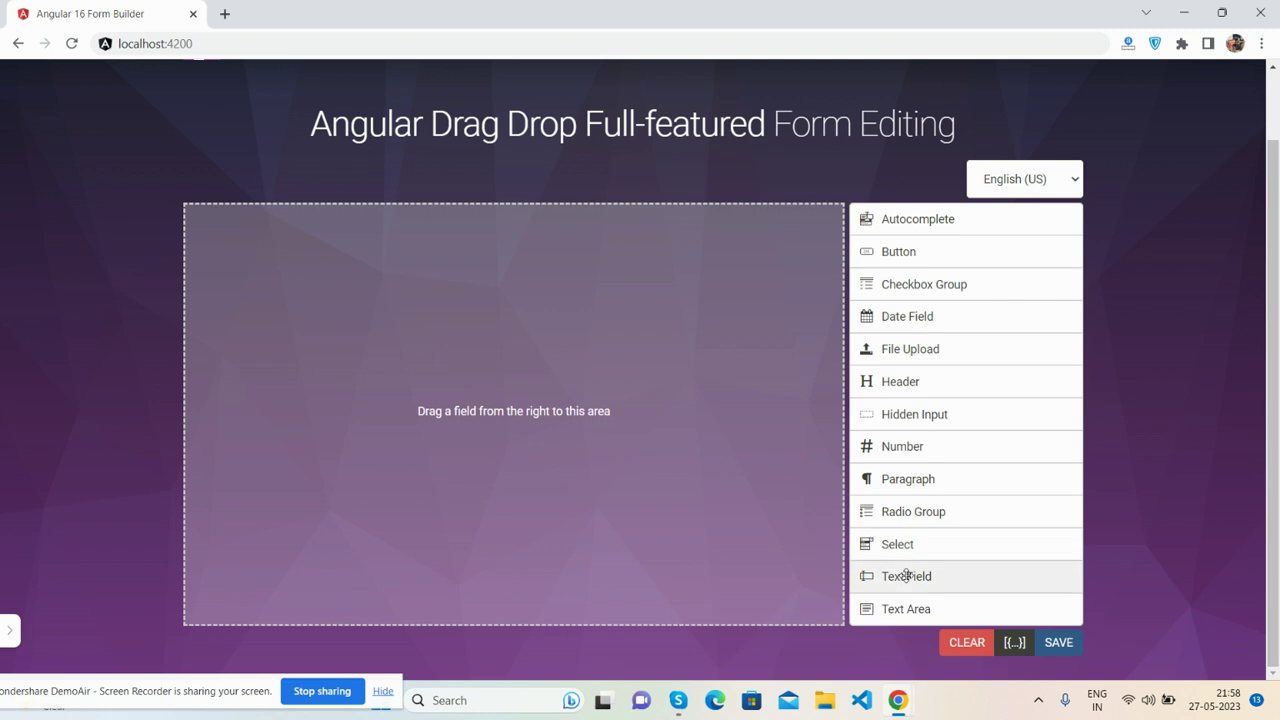
# Add a Text Field to the form, open its settings, and remove the field.
pyautogui.moveTo(905, 576)
pyautogui.mouseDown()
pyautogui.moveTo(444, 313)
pyautogui.moveTo(409, 280)
pyautogui.mouseUp()
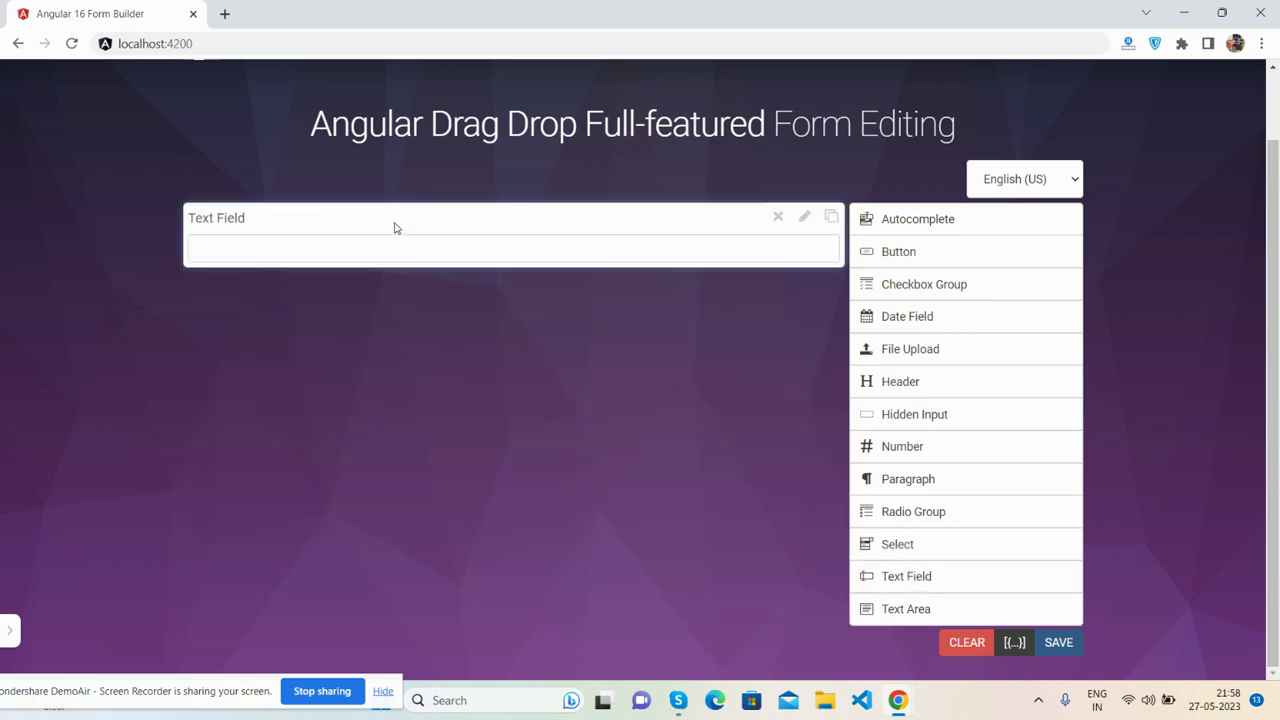
pyautogui.click(805, 218)
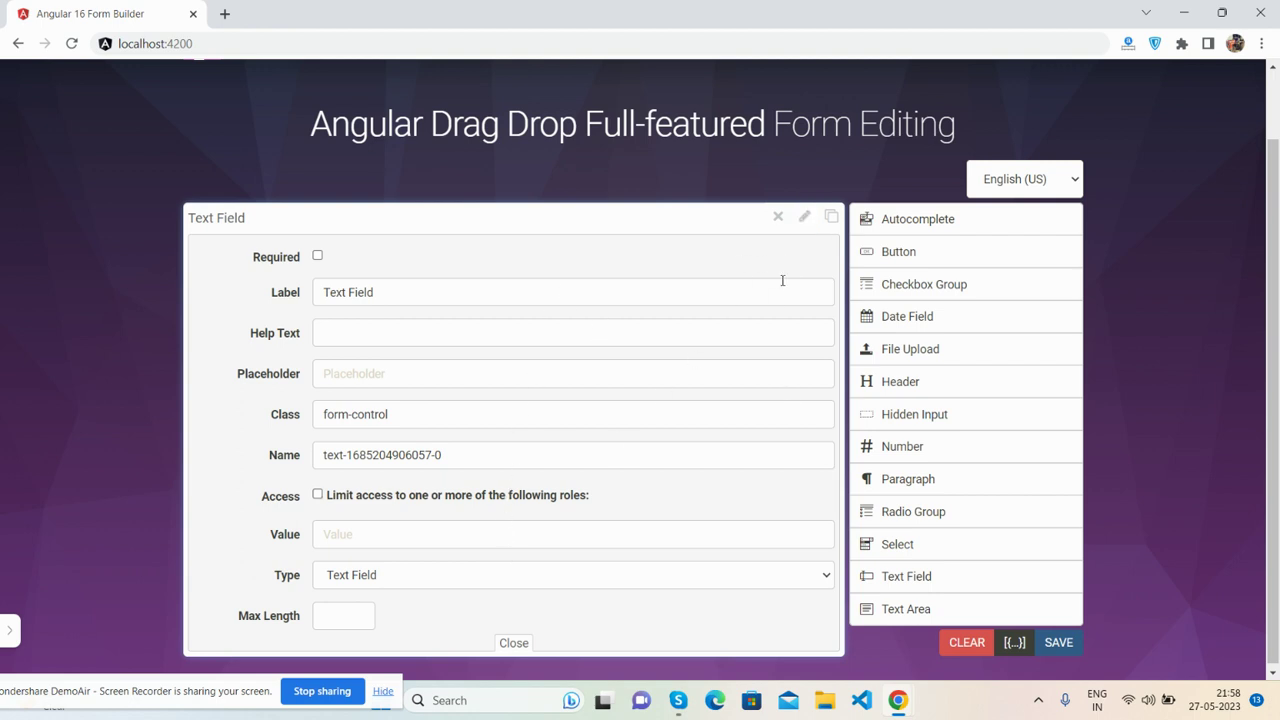
pyautogui.click(779, 219)
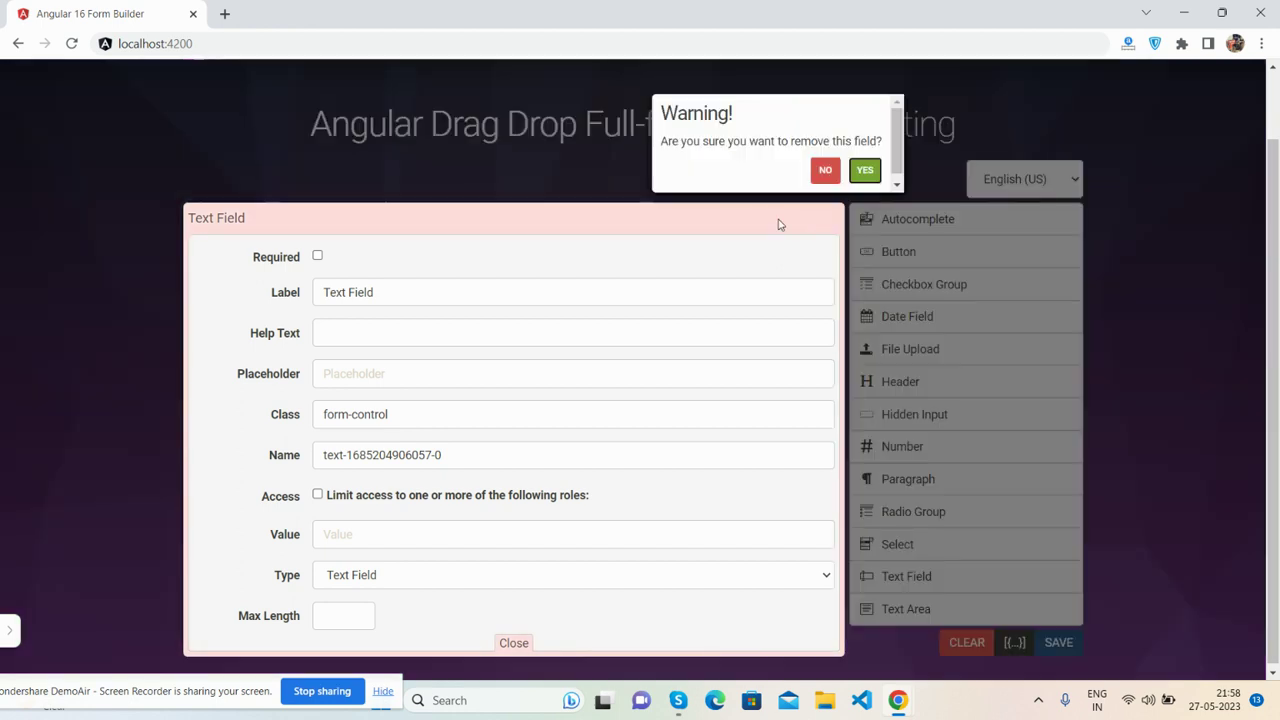
pyautogui.click(866, 170)
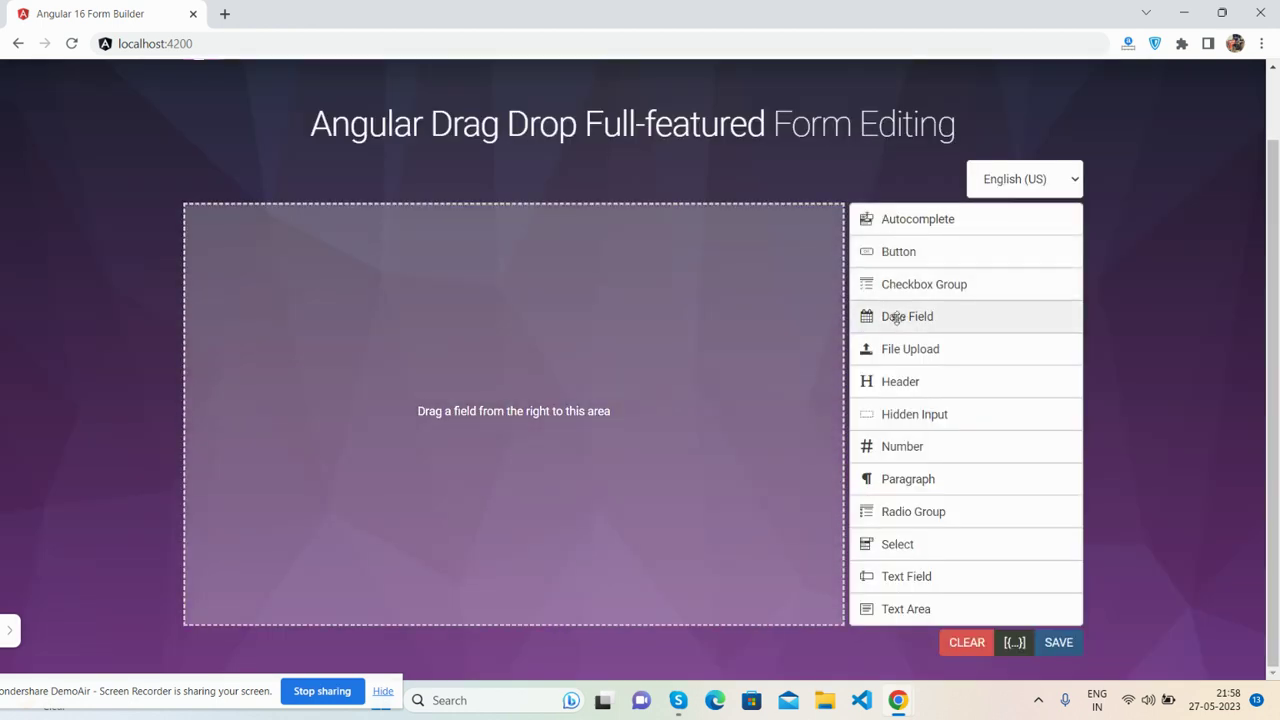
# Add a Date Field to the form with the date 24-05-2023, and remove the field.
pyautogui.moveTo(886, 316); pyautogui.dragTo(664, 245)
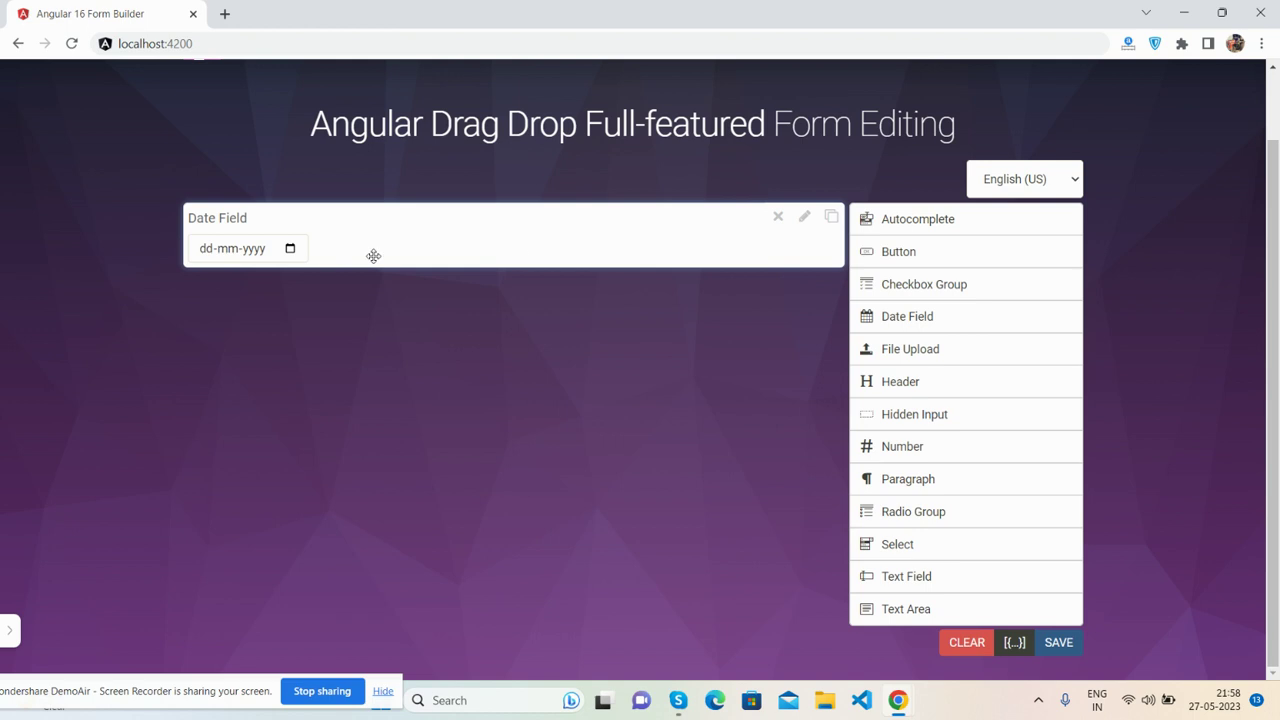
pyautogui.click(290, 250)
pyautogui.click(290, 250)
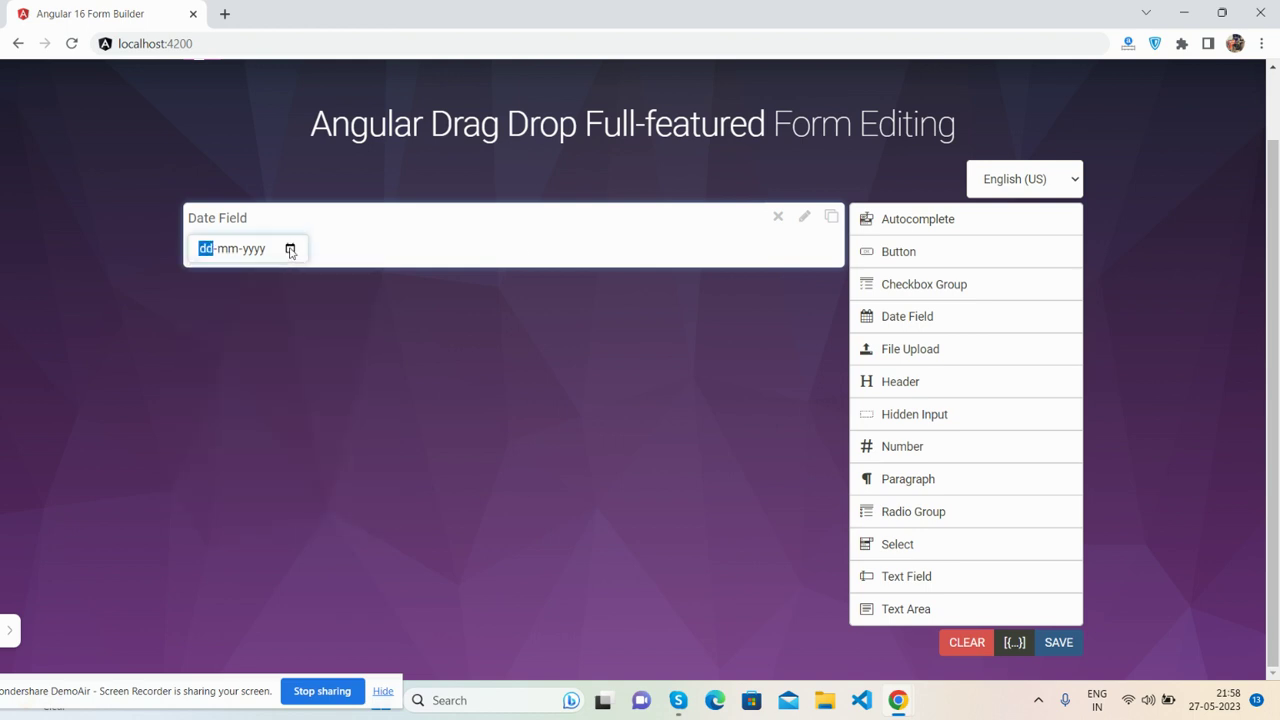
pyautogui.click(290, 250)
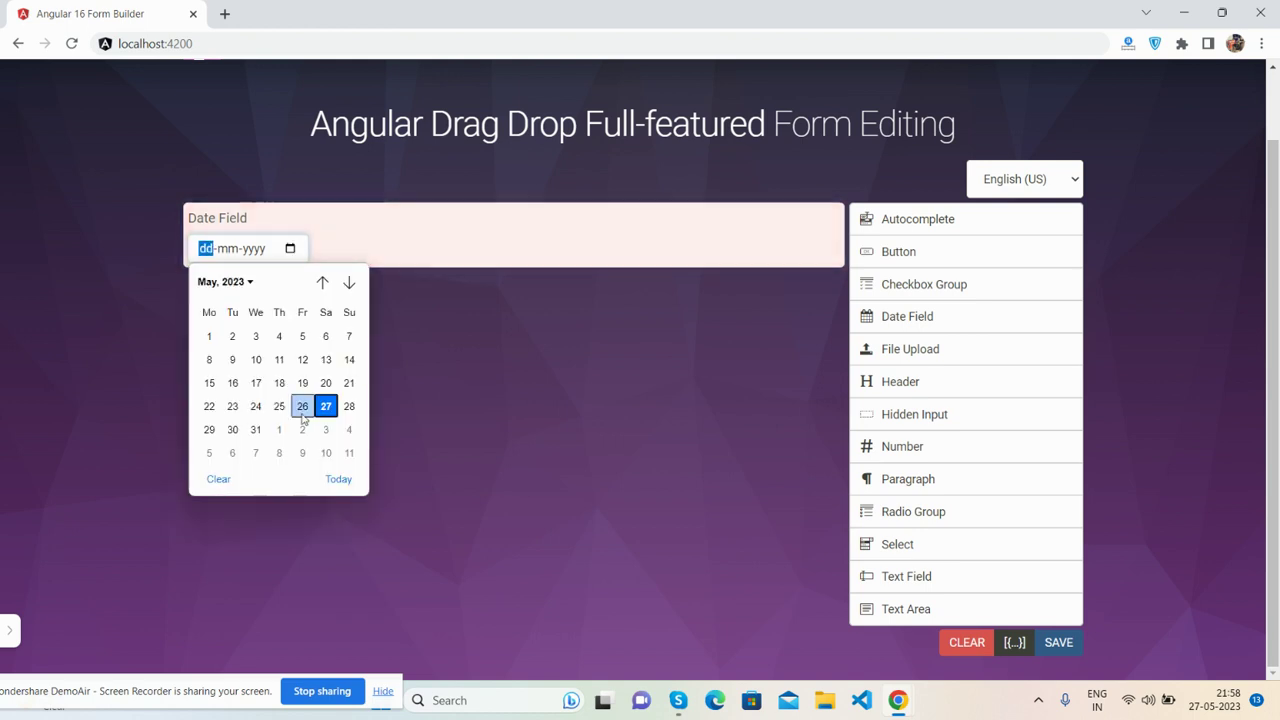
pyautogui.click(256, 406)
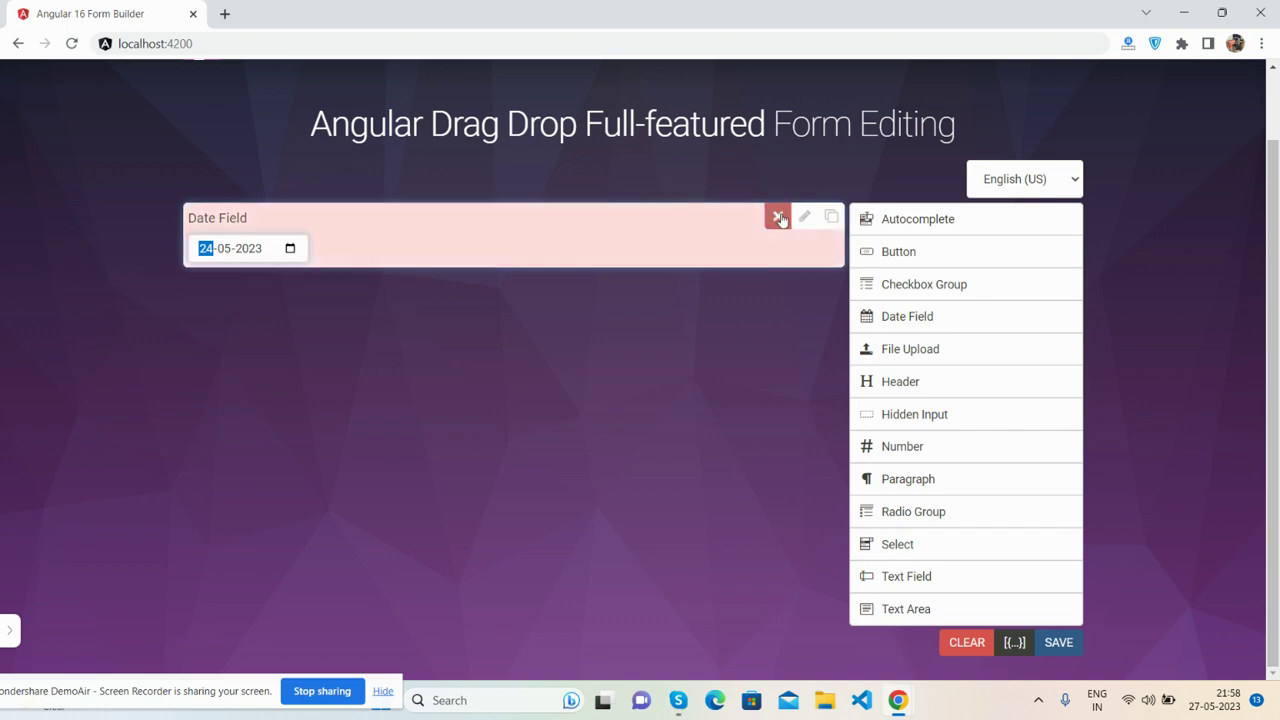
pyautogui.click(777, 215)
pyautogui.click(866, 168)
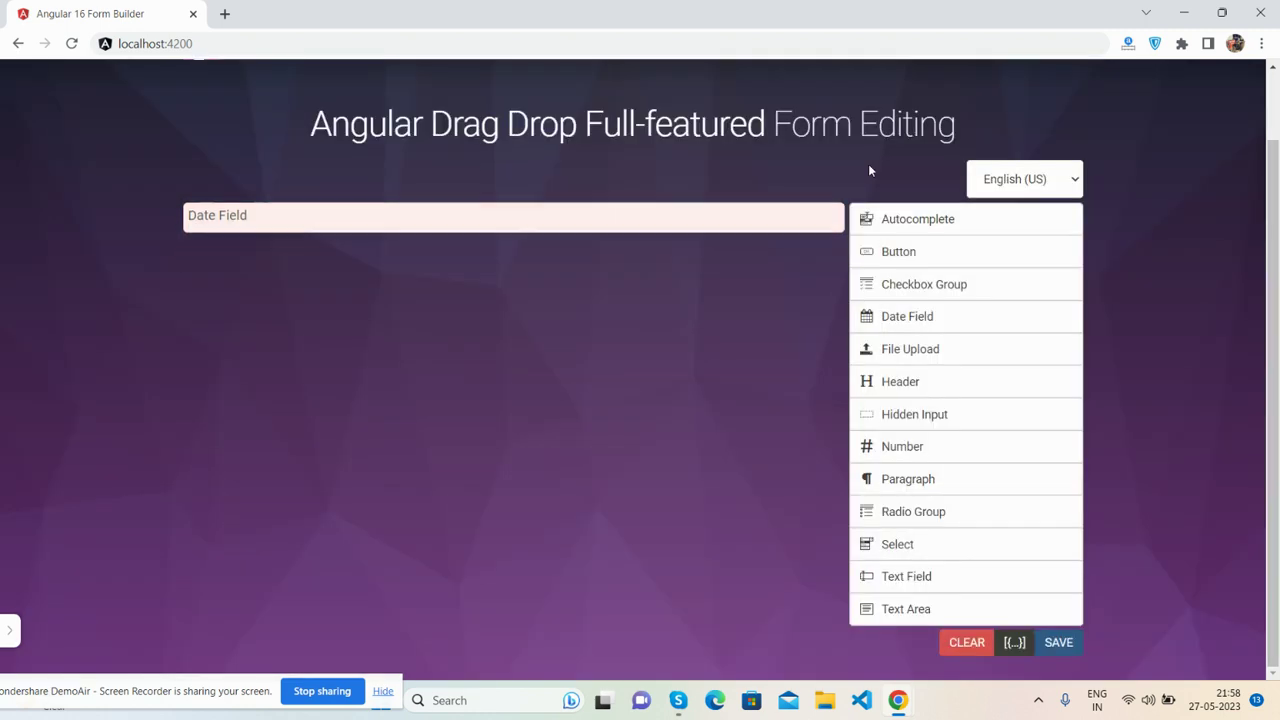
# Add a Header and a Date Field to the form, and reorder them with the Date Field above the Header.
pyautogui.moveTo(900, 372); pyautogui.dragTo(621, 268)
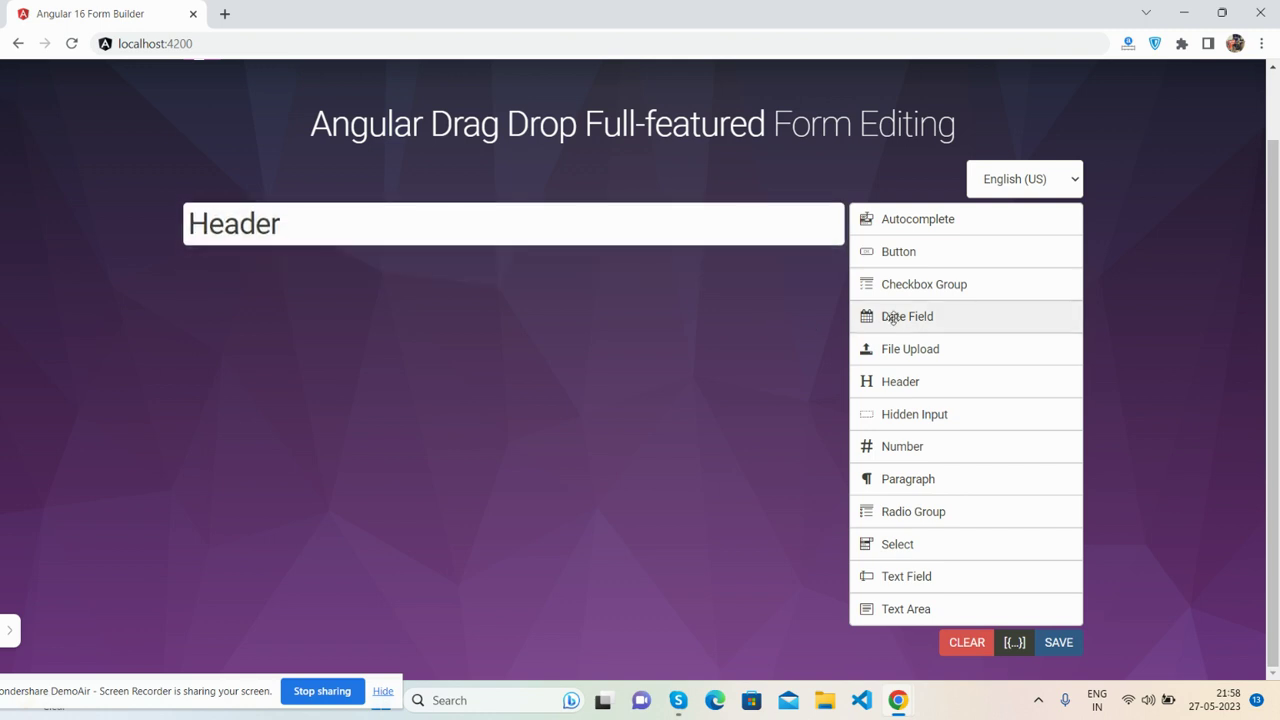
pyautogui.moveTo(866, 316); pyautogui.dragTo(468, 282)
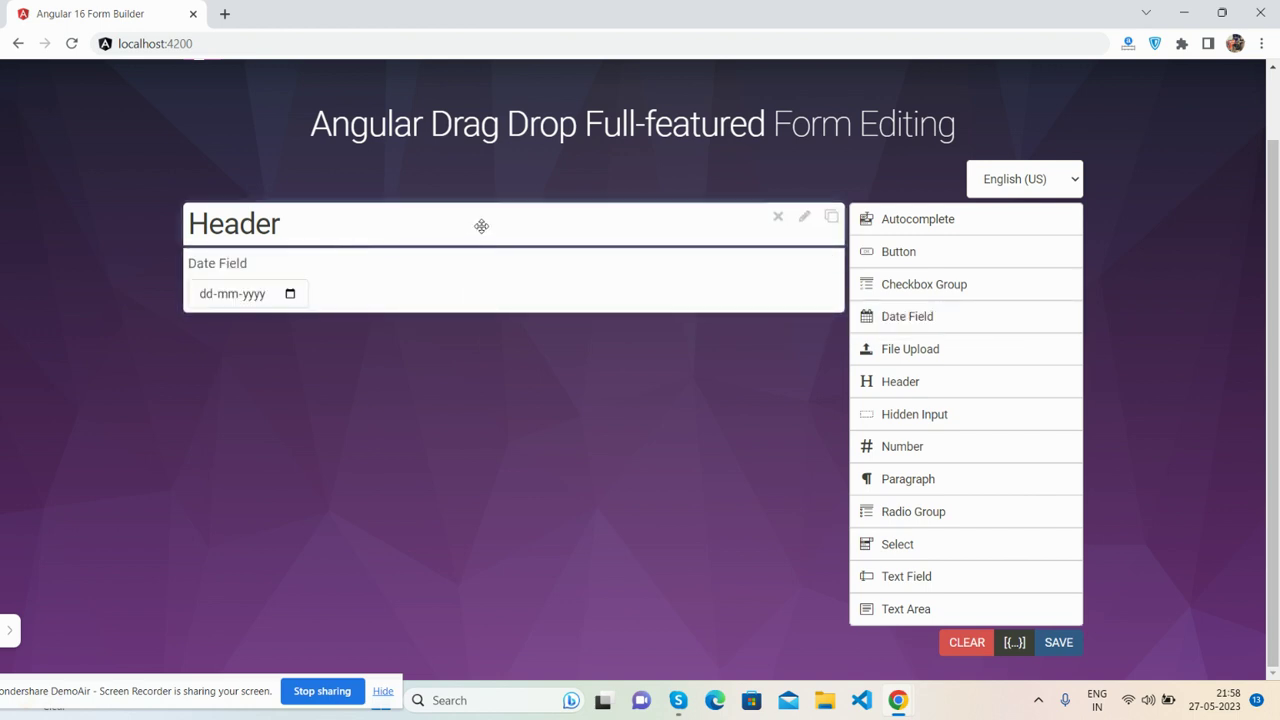
pyautogui.moveTo(480, 223); pyautogui.dragTo(480, 281)
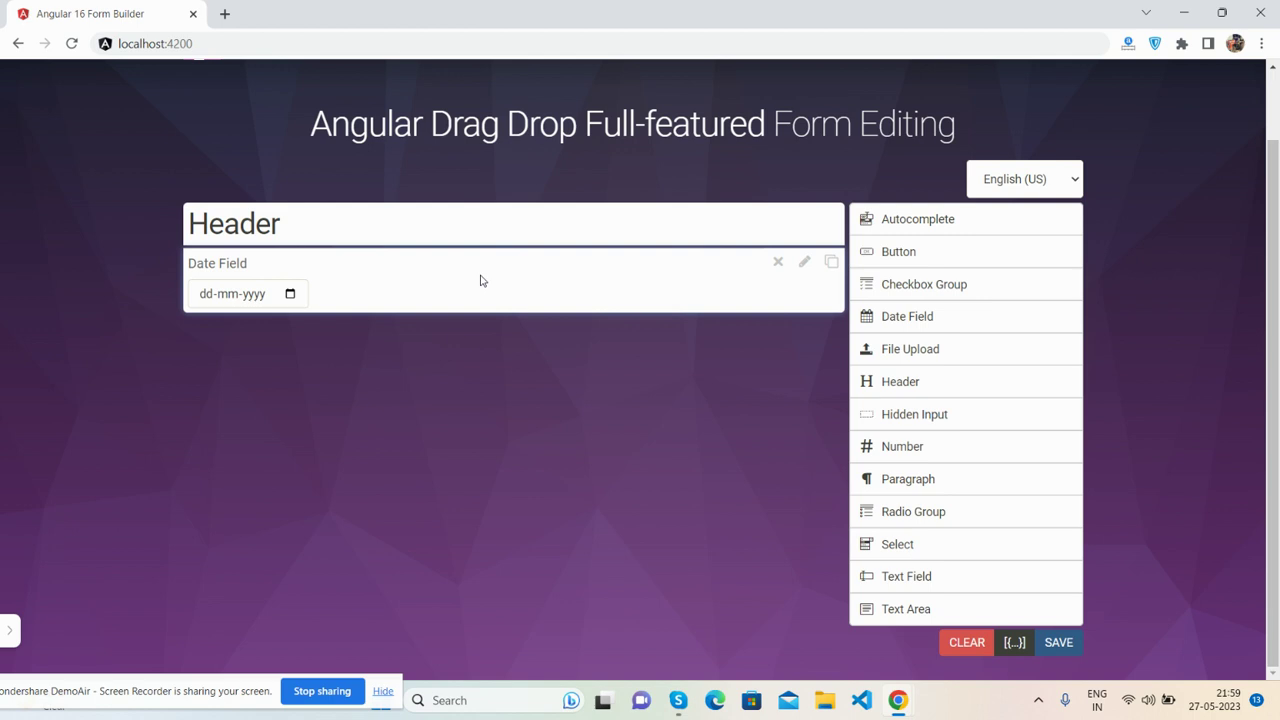
pyautogui.moveTo(489, 231)
pyautogui.mouseDown()
pyautogui.moveTo(485, 301)
pyautogui.moveTo(489, 240)
pyautogui.mouseUp()
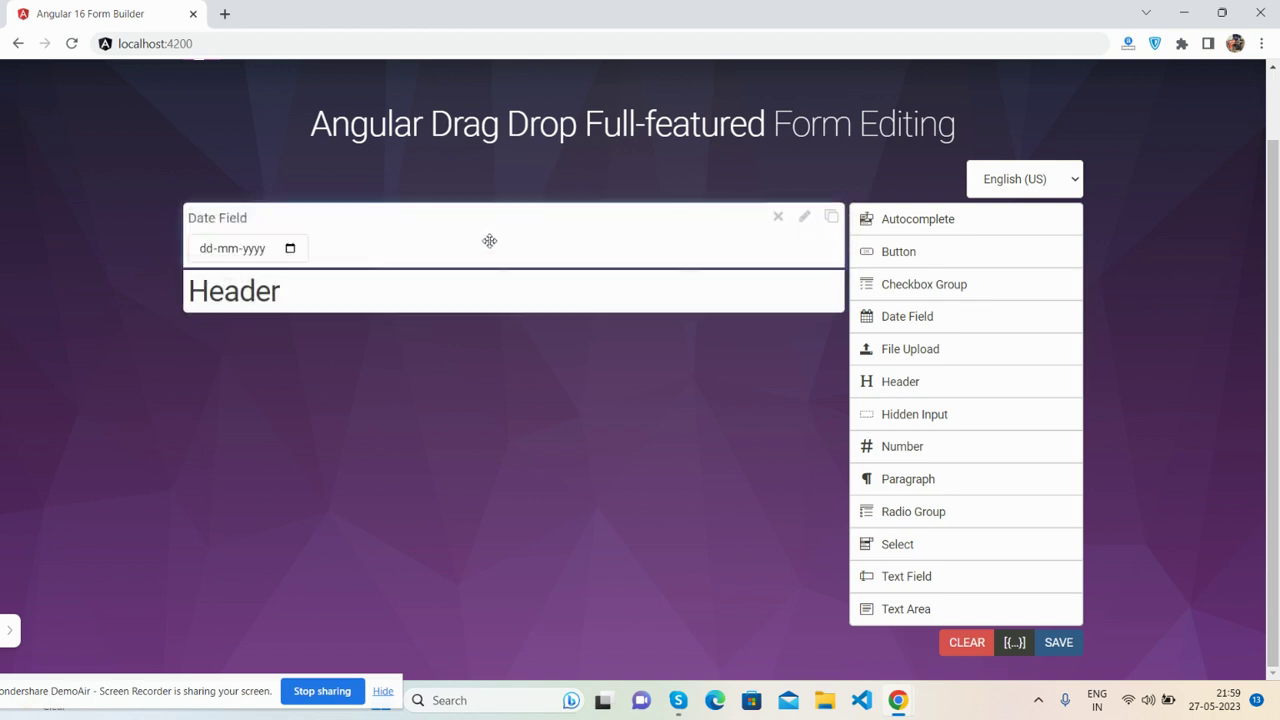
# Remove the Date Field and the Header from the form, confirming each removal.
pyautogui.click(779, 218)
pyautogui.click(862, 170)
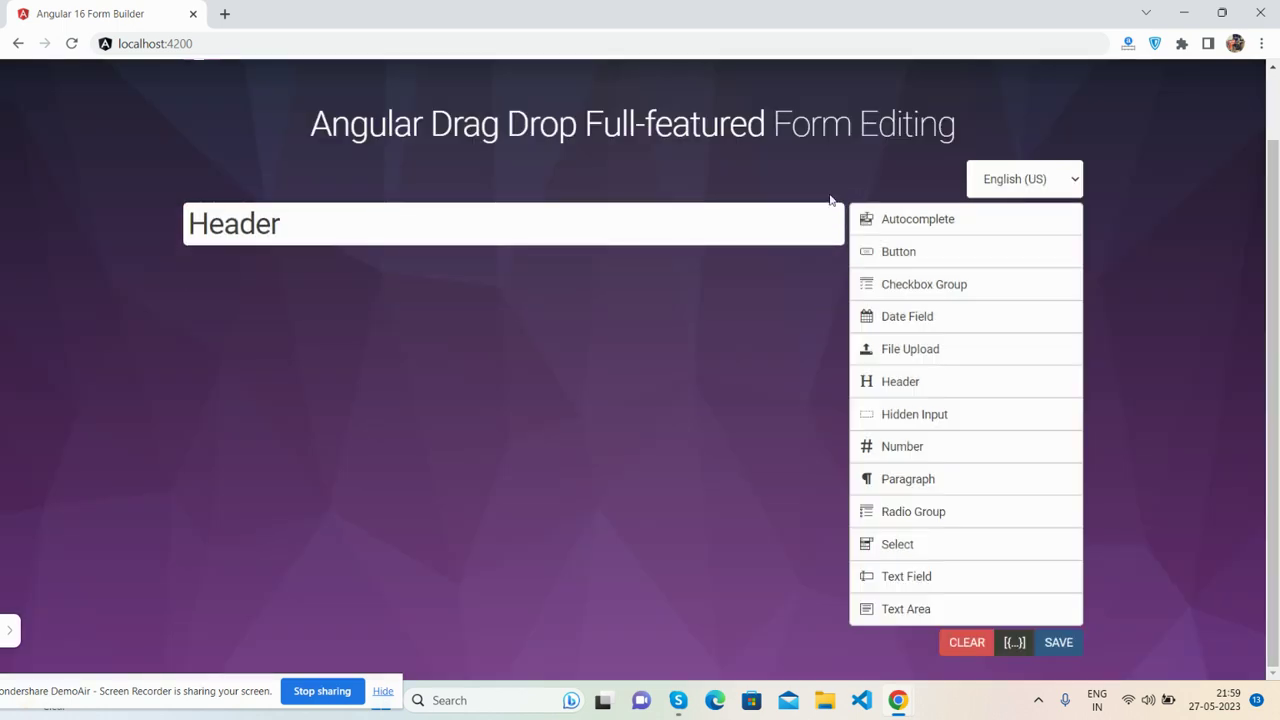
pyautogui.click(778, 218)
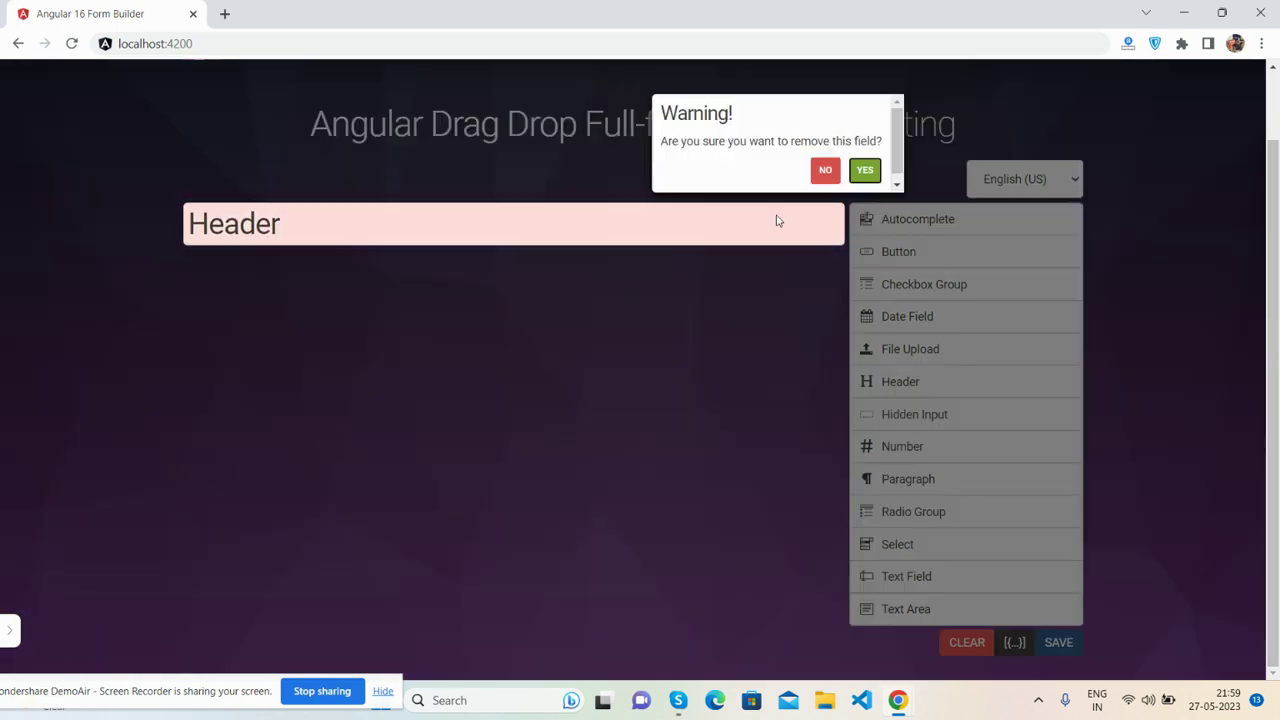
pyautogui.click(862, 170)
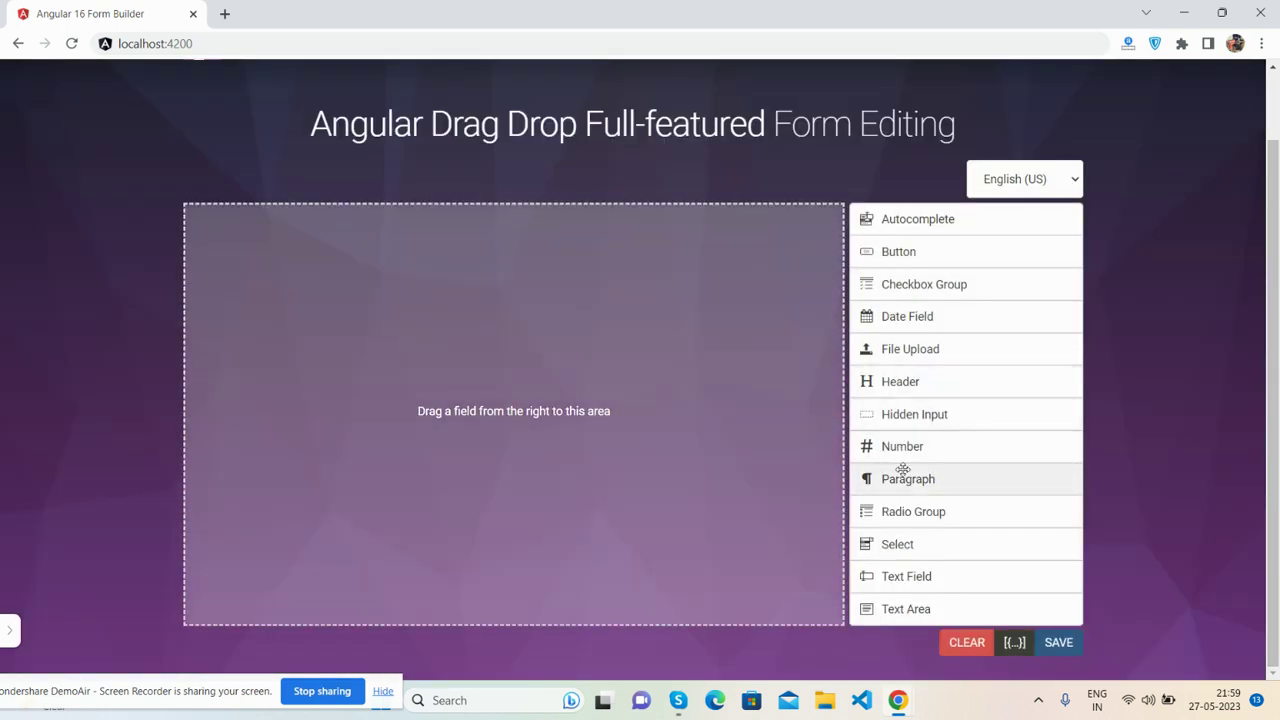
# Add a Paragraph with a Radio Group below it to the form, and dismiss the incoming chat notifications.
pyautogui.moveTo(902, 480); pyautogui.dragTo(551, 277)
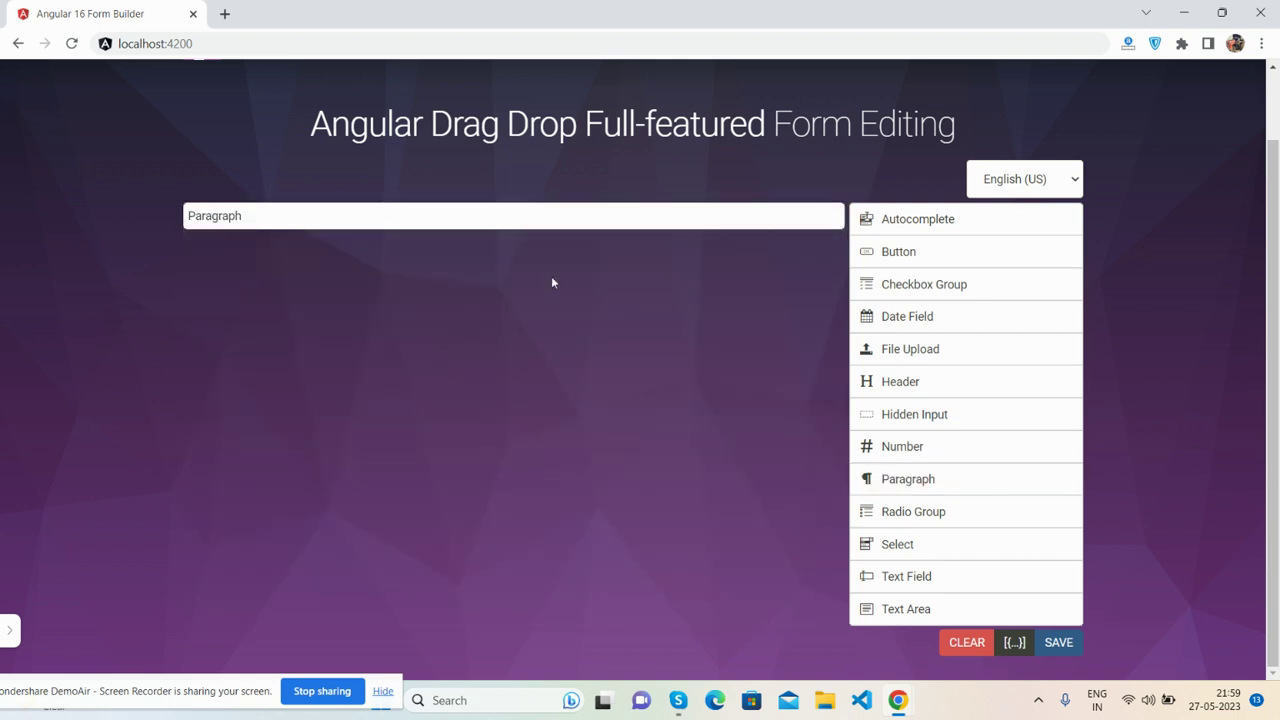
pyautogui.moveTo(874, 509); pyautogui.dragTo(590, 277)
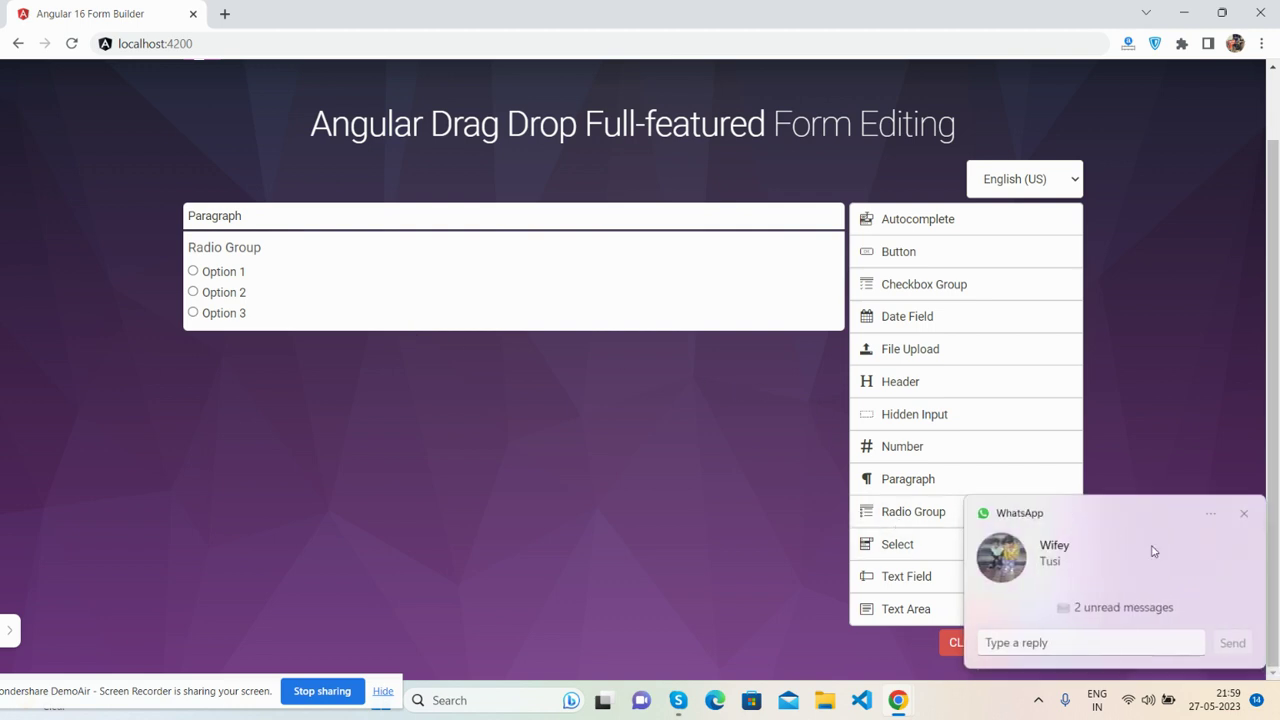
pyautogui.click(1244, 512)
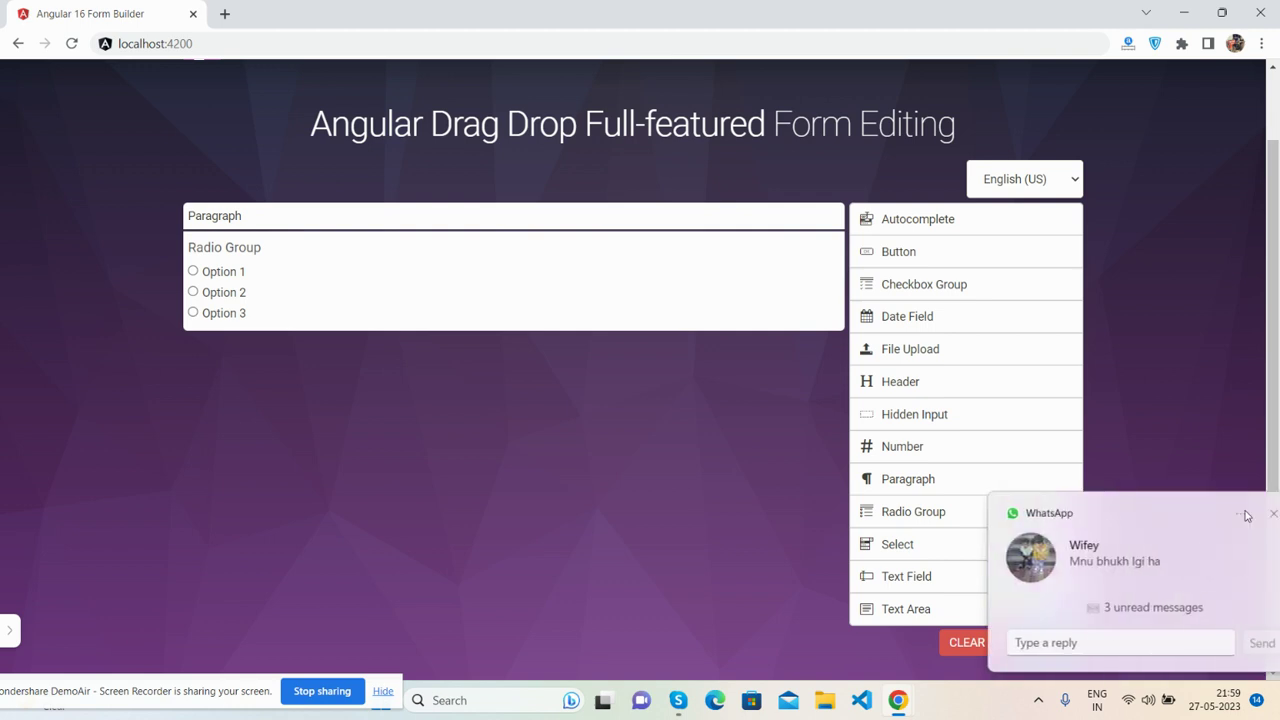
pyautogui.click(1246, 514)
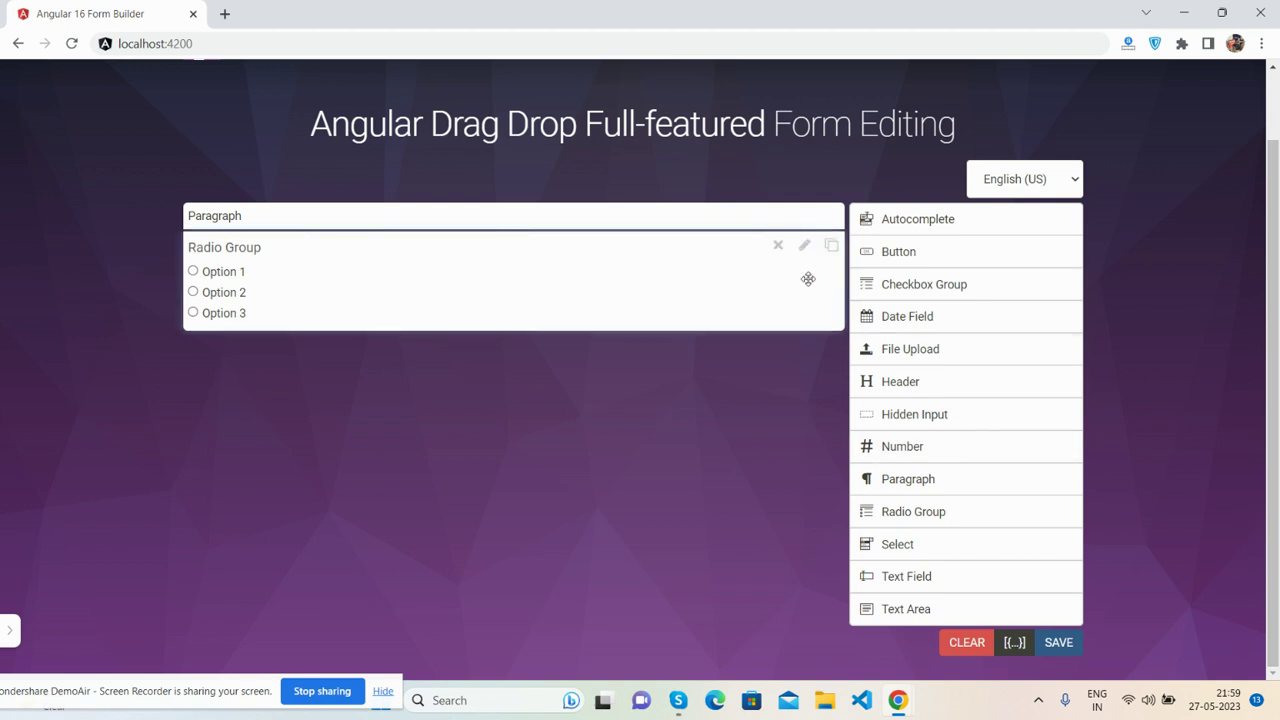
# Remove the Radio Group and the Paragraph from the form, confirming each removal.
pyautogui.click(779, 254)
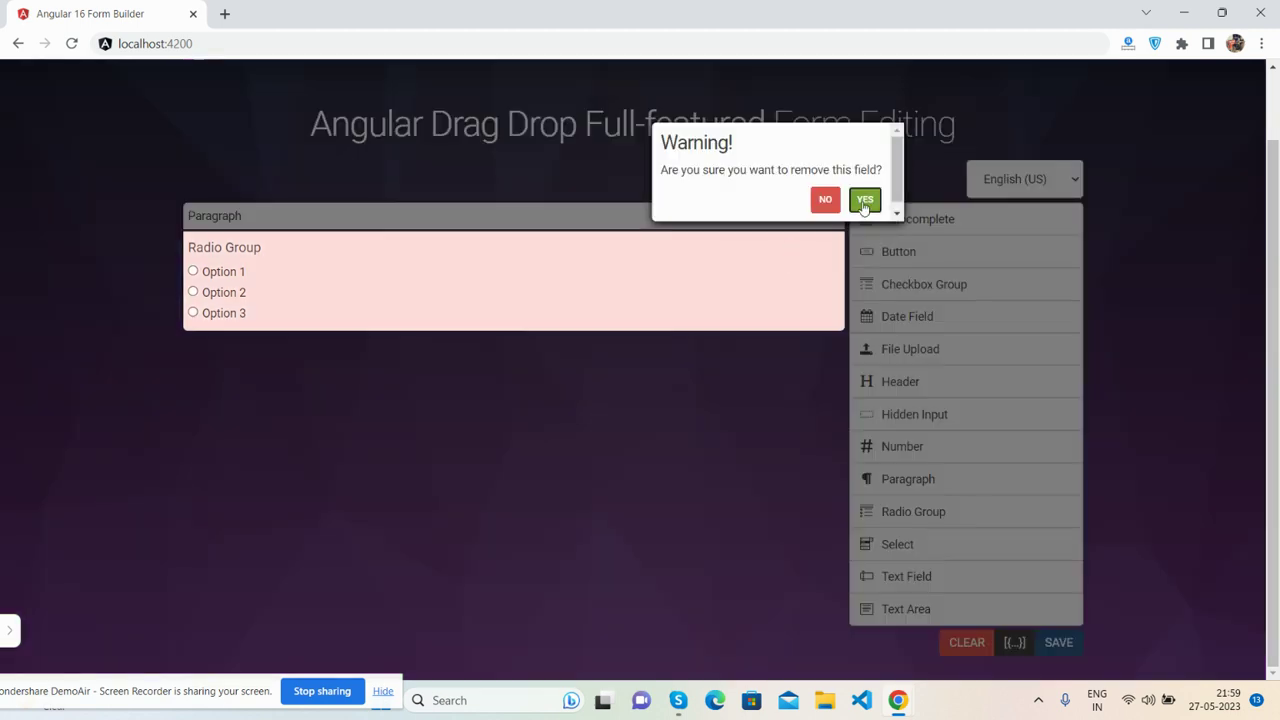
pyautogui.click(864, 199)
pyautogui.click(778, 216)
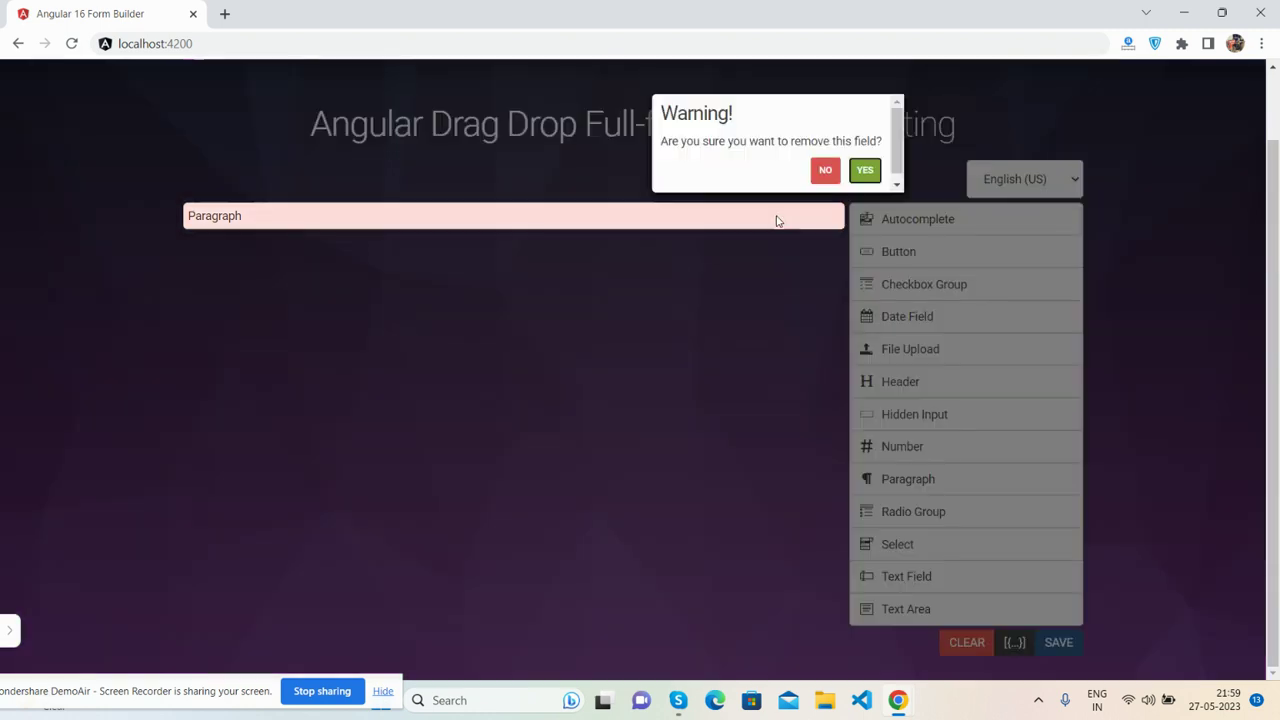
pyautogui.click(865, 172)
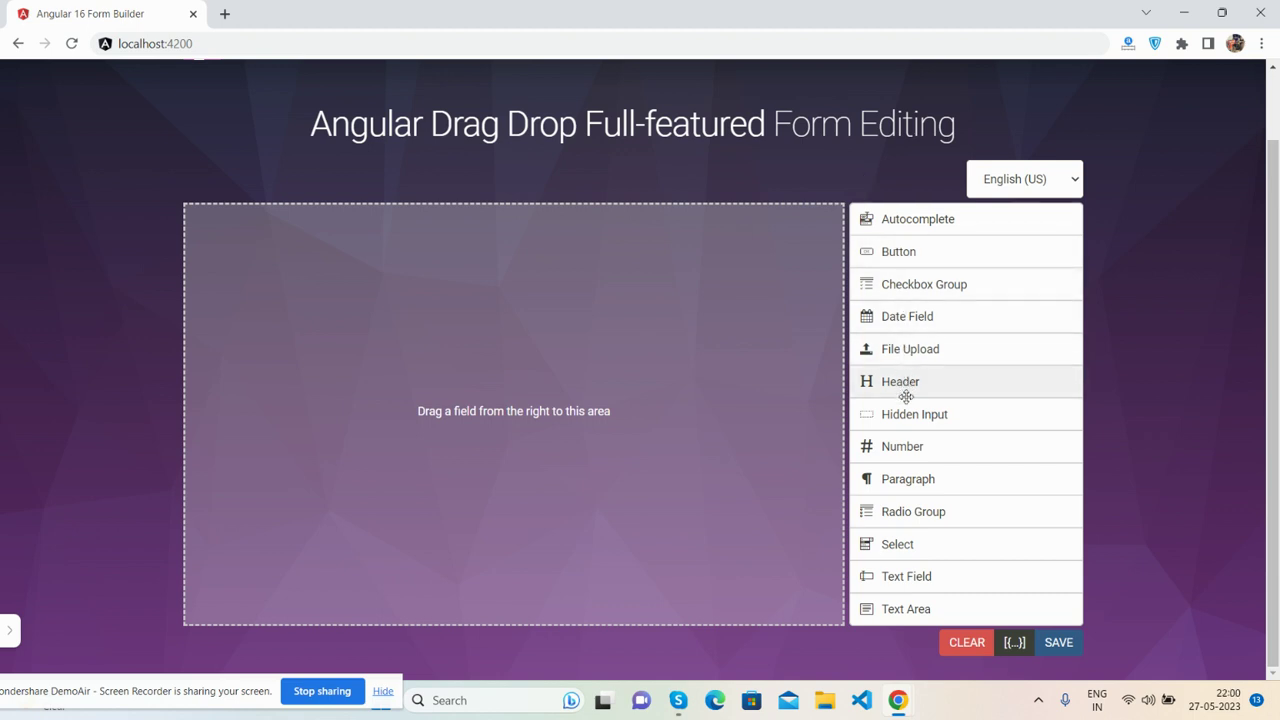
# Add a Number field to the empty form, and remove it with confirmation.
pyautogui.moveTo(910, 450); pyautogui.dragTo(640, 330)
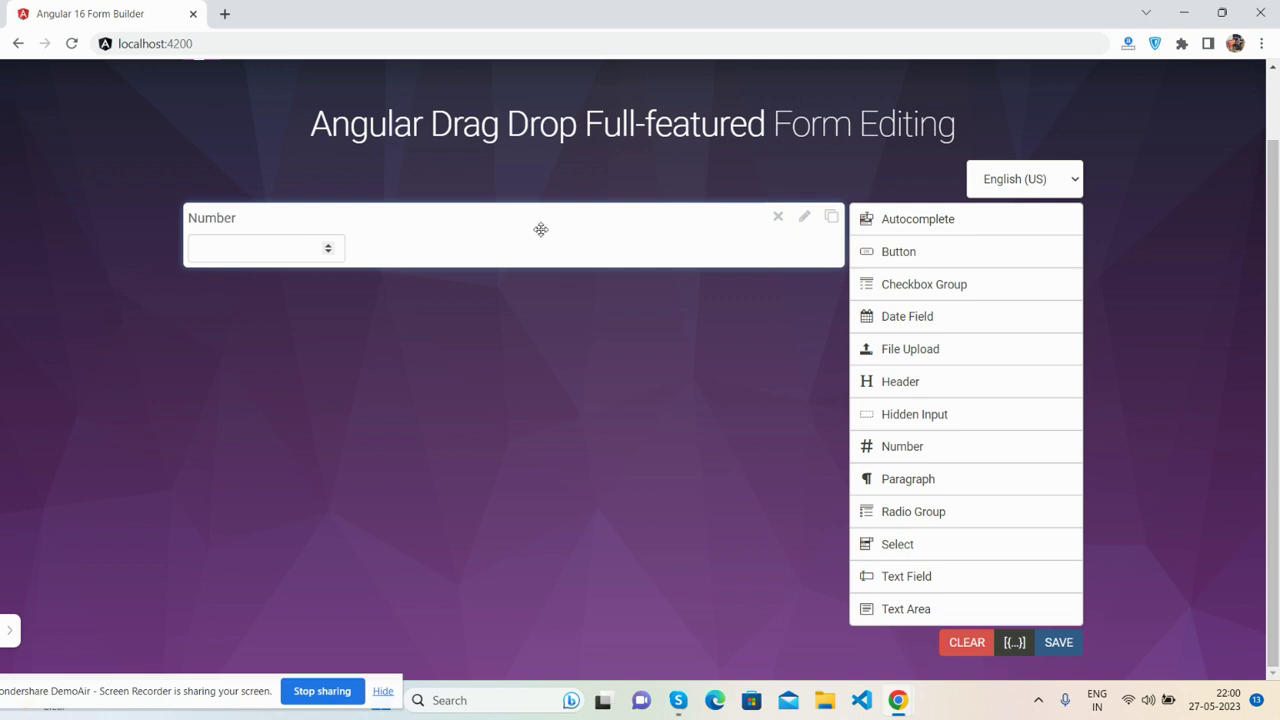
pyautogui.click(773, 219)
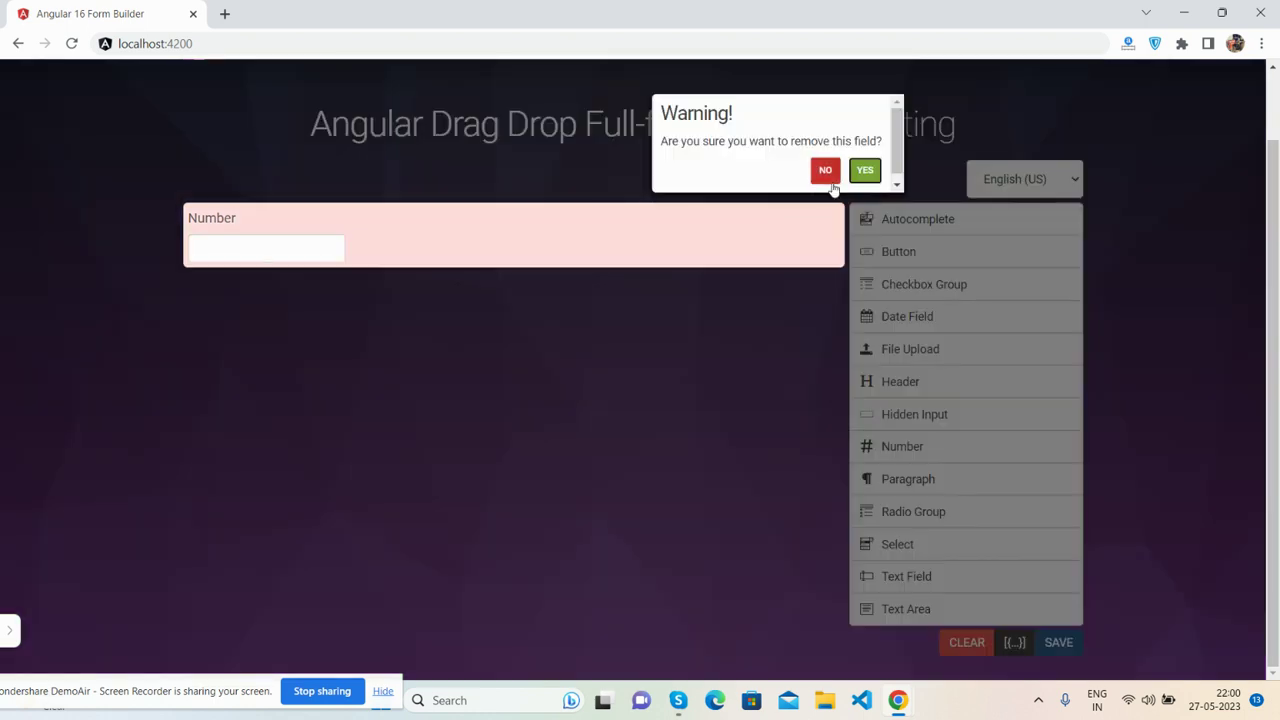
pyautogui.click(865, 170)
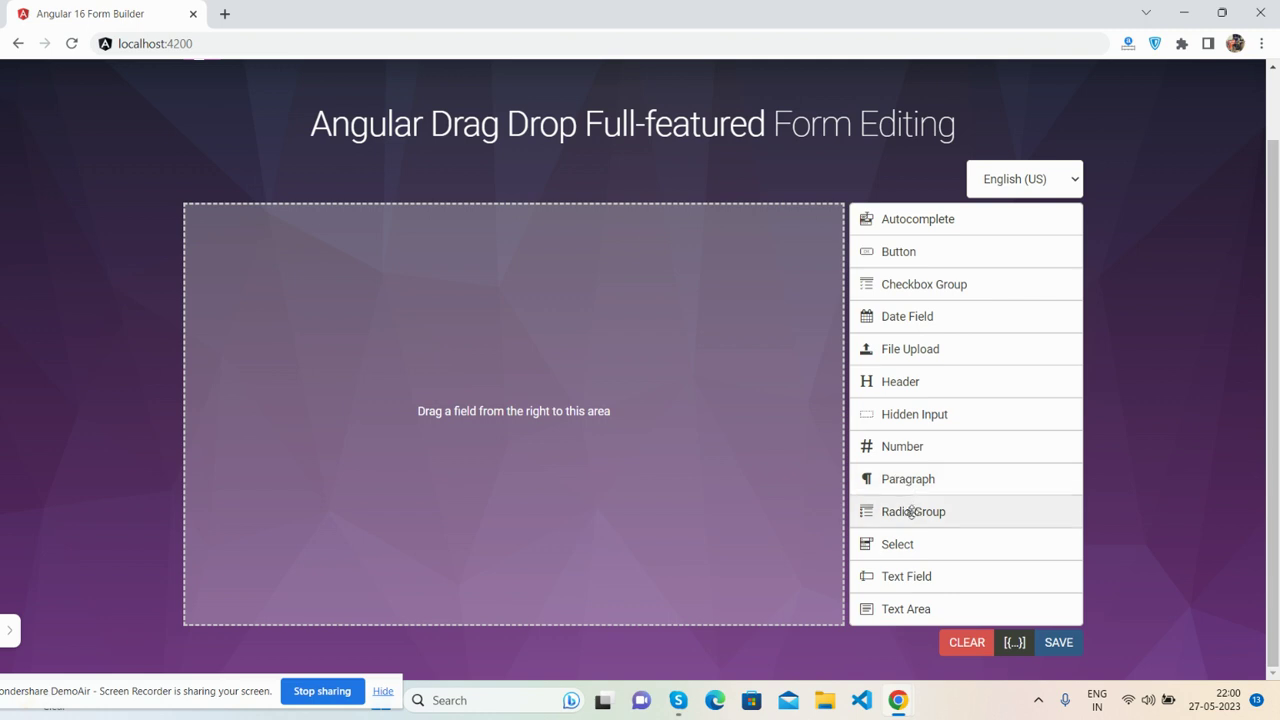
# Add a Radio Group to the empty form, and remove it with confirmation.
pyautogui.moveTo(896, 505); pyautogui.dragTo(560, 300)
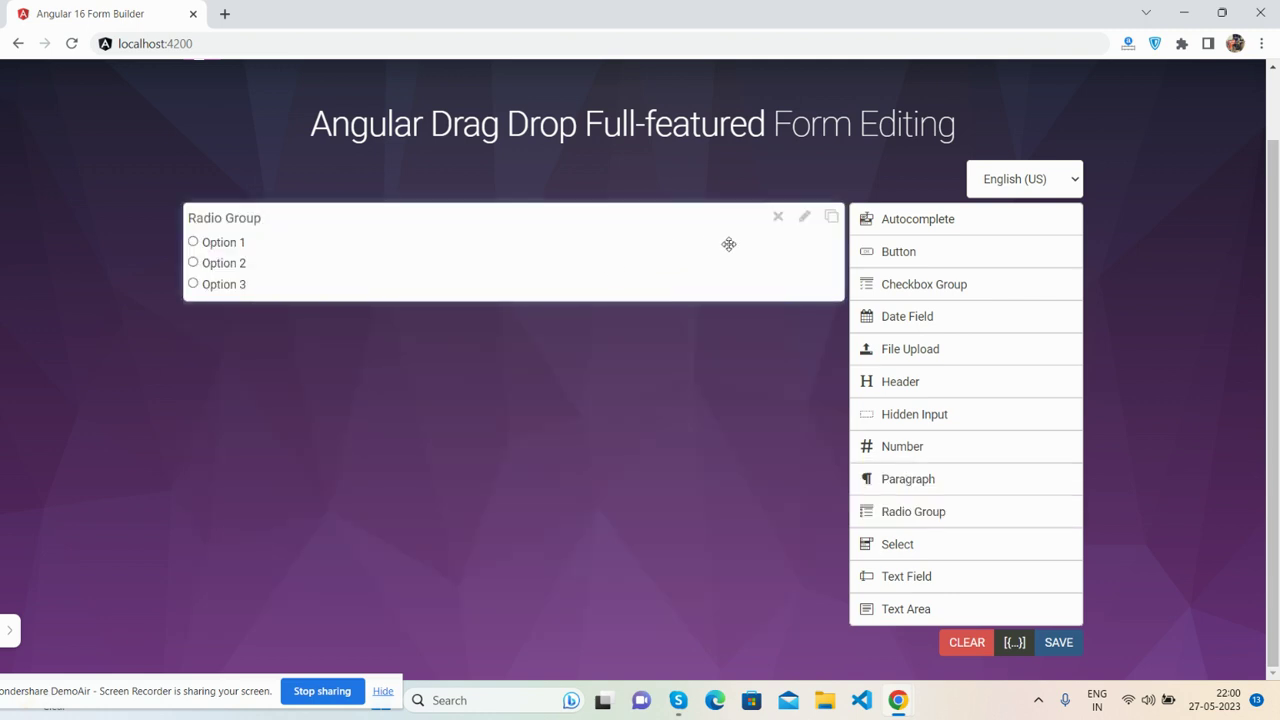
pyautogui.click(779, 226)
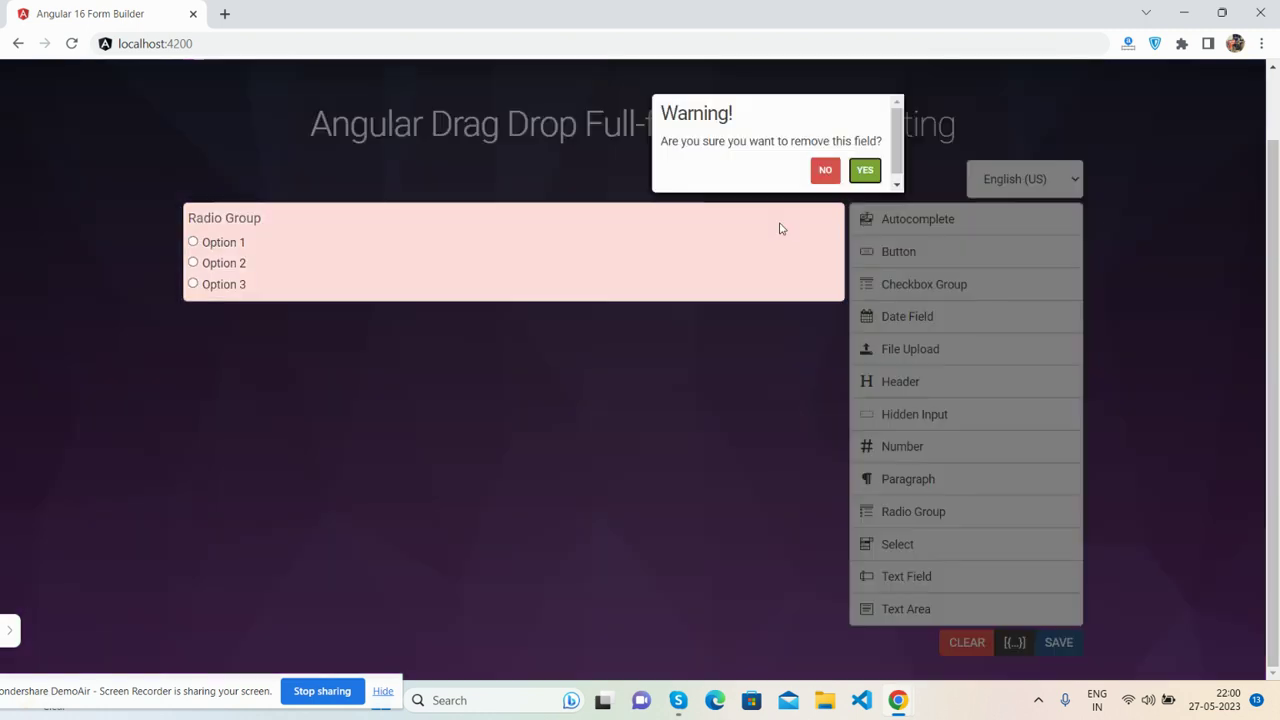
pyautogui.click(864, 172)
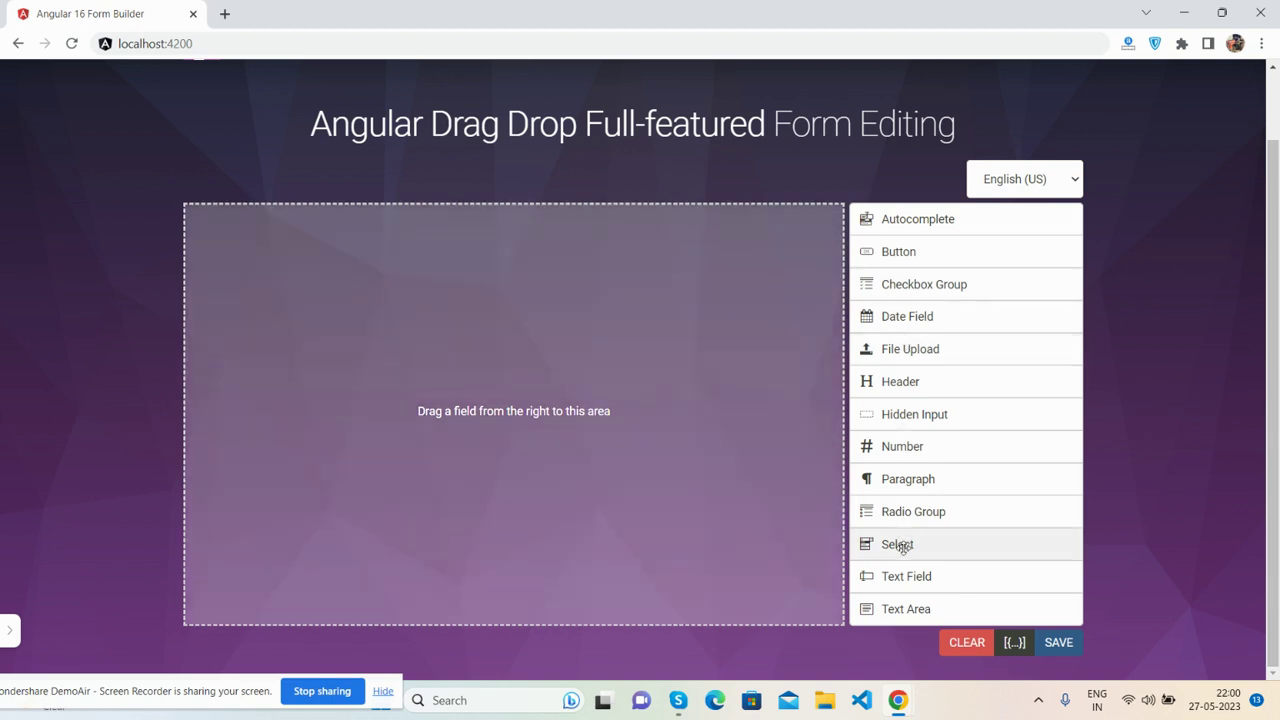
# Add a Select field to the empty form and open its settings for editing.
pyautogui.moveTo(894, 543); pyautogui.dragTo(300, 245)
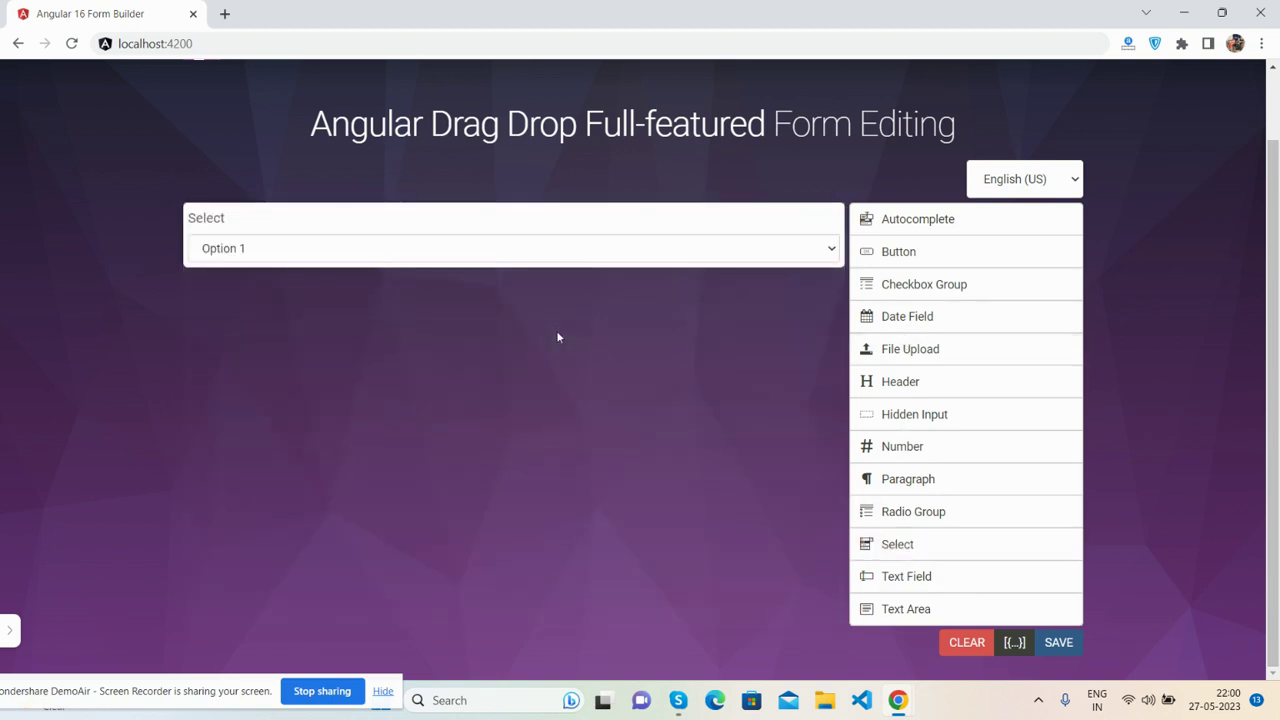
pyautogui.click(731, 257)
pyautogui.click(804, 219)
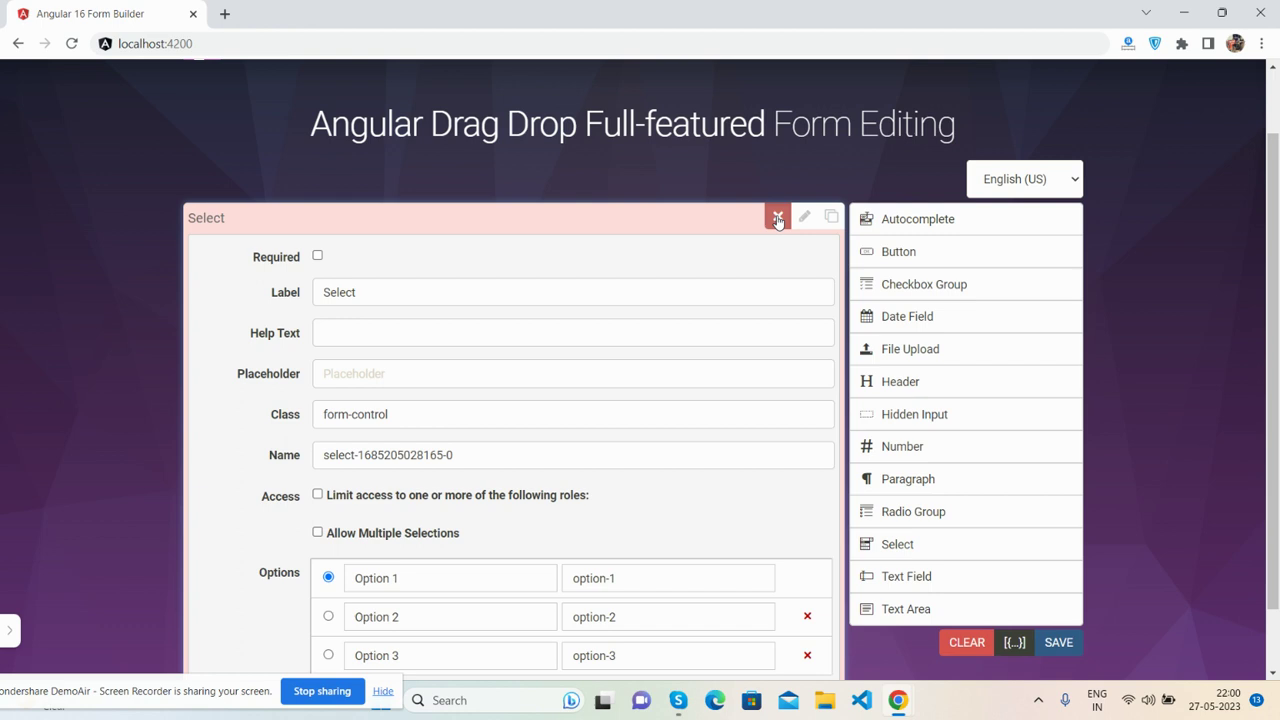
# Remove the Select field from the form and confirm the removal.
pyautogui.click(778, 219)
pyautogui.click(866, 172)
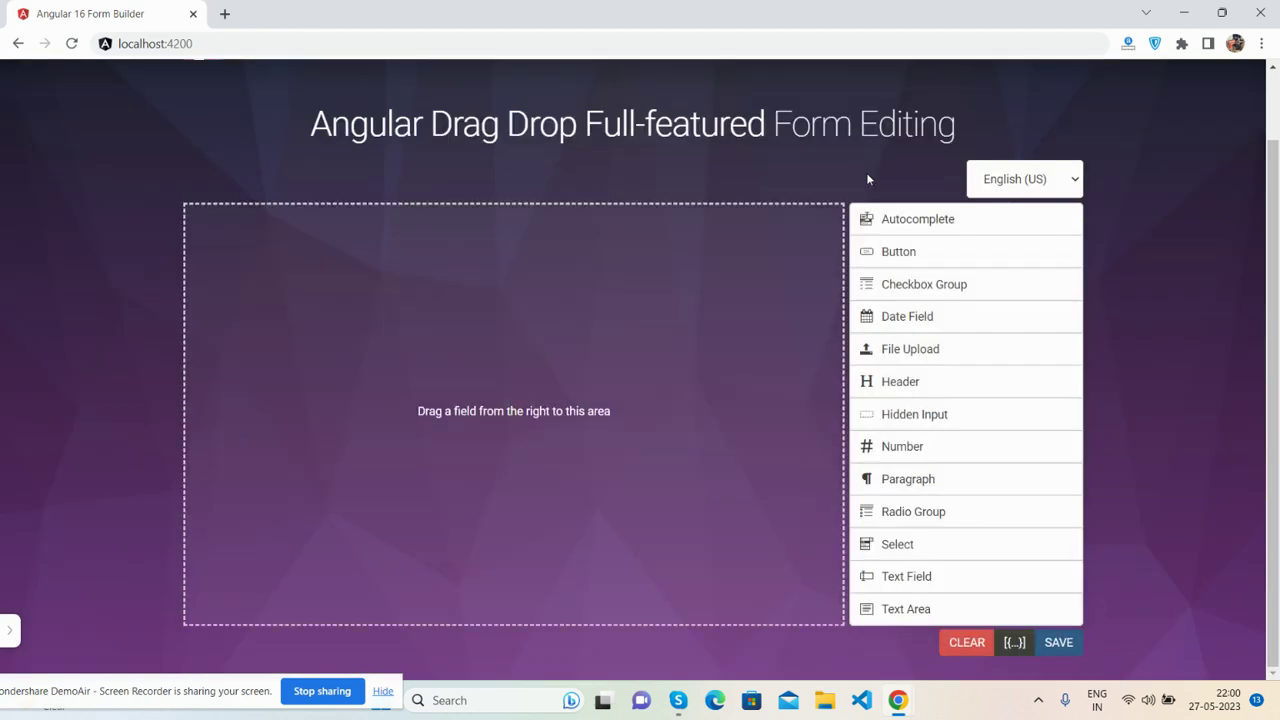
# Add a Button to the empty form, and remove it with confirmation.
pyautogui.moveTo(889, 251); pyautogui.dragTo(524, 292)
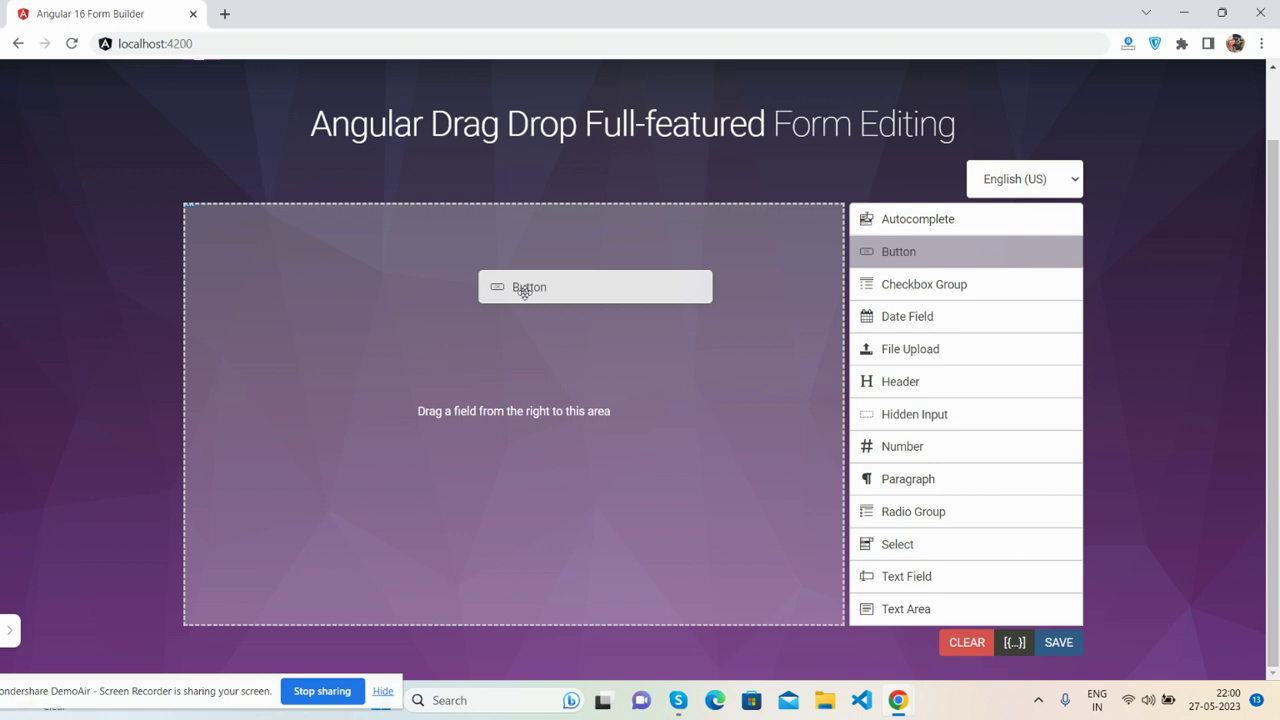
pyautogui.moveTo(524, 292); pyautogui.dragTo(524, 292)
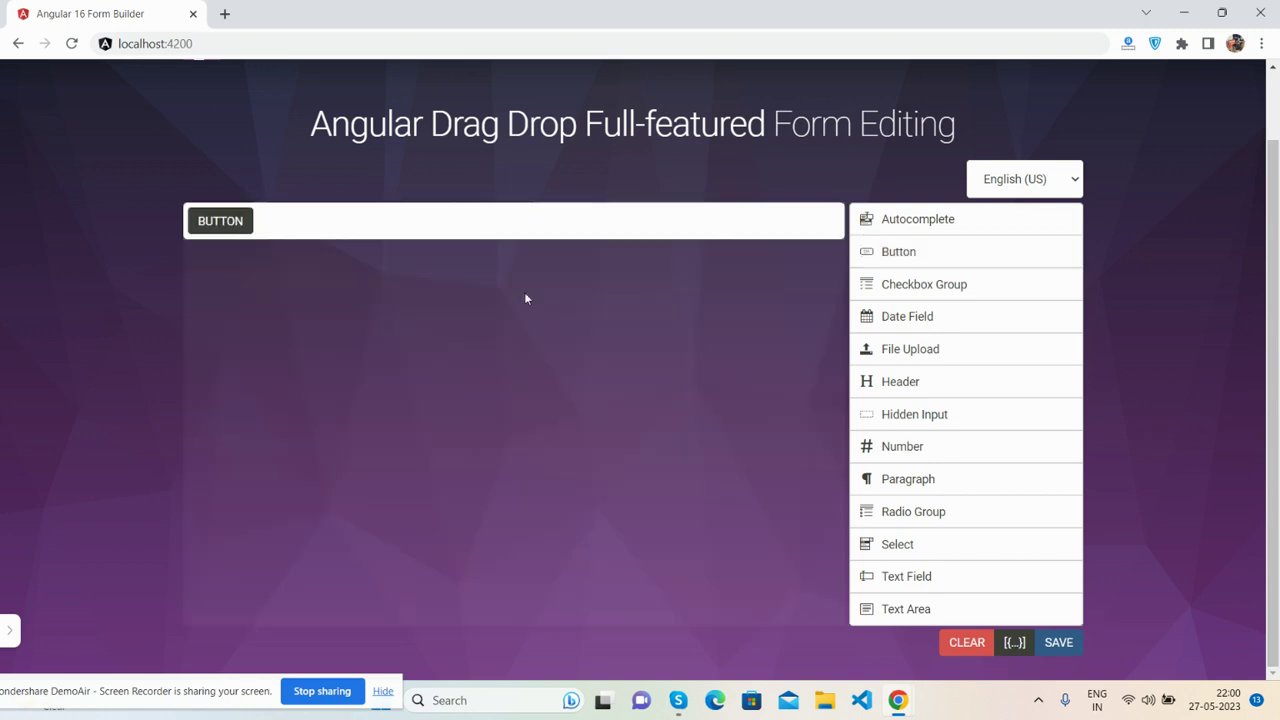
pyautogui.moveTo(720, 237)
pyautogui.click(784, 228)
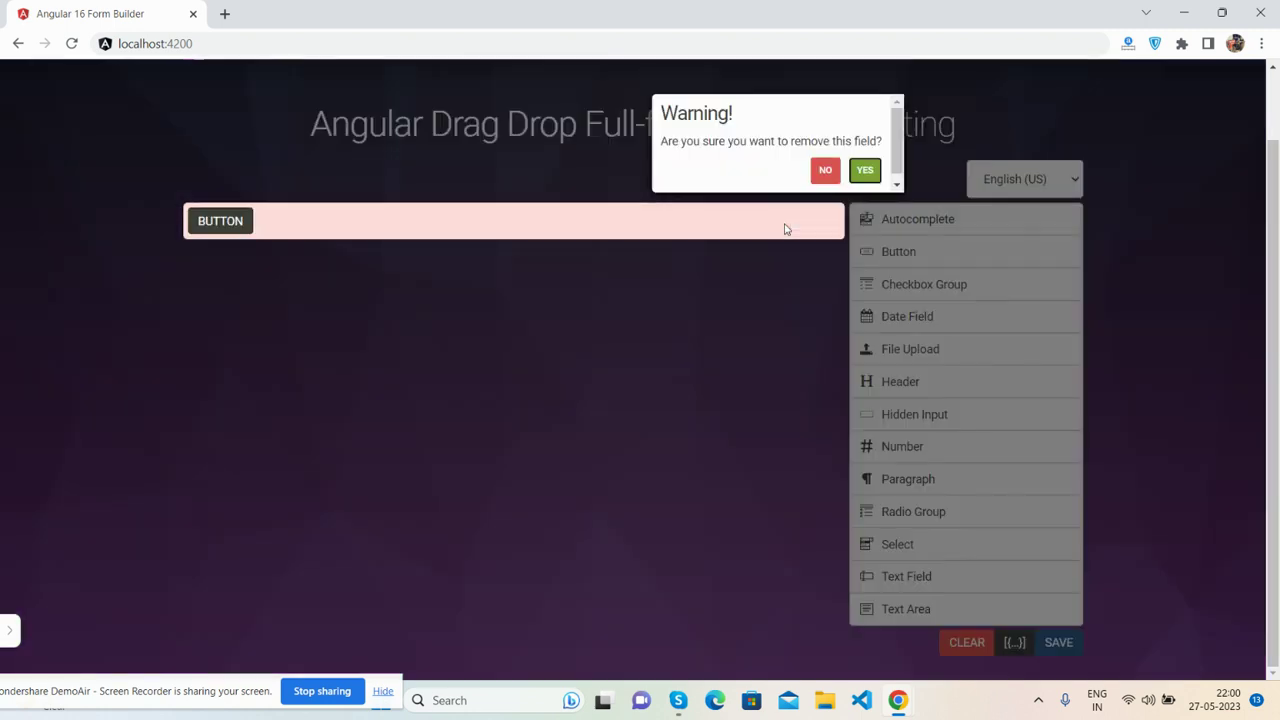
pyautogui.click(866, 172)
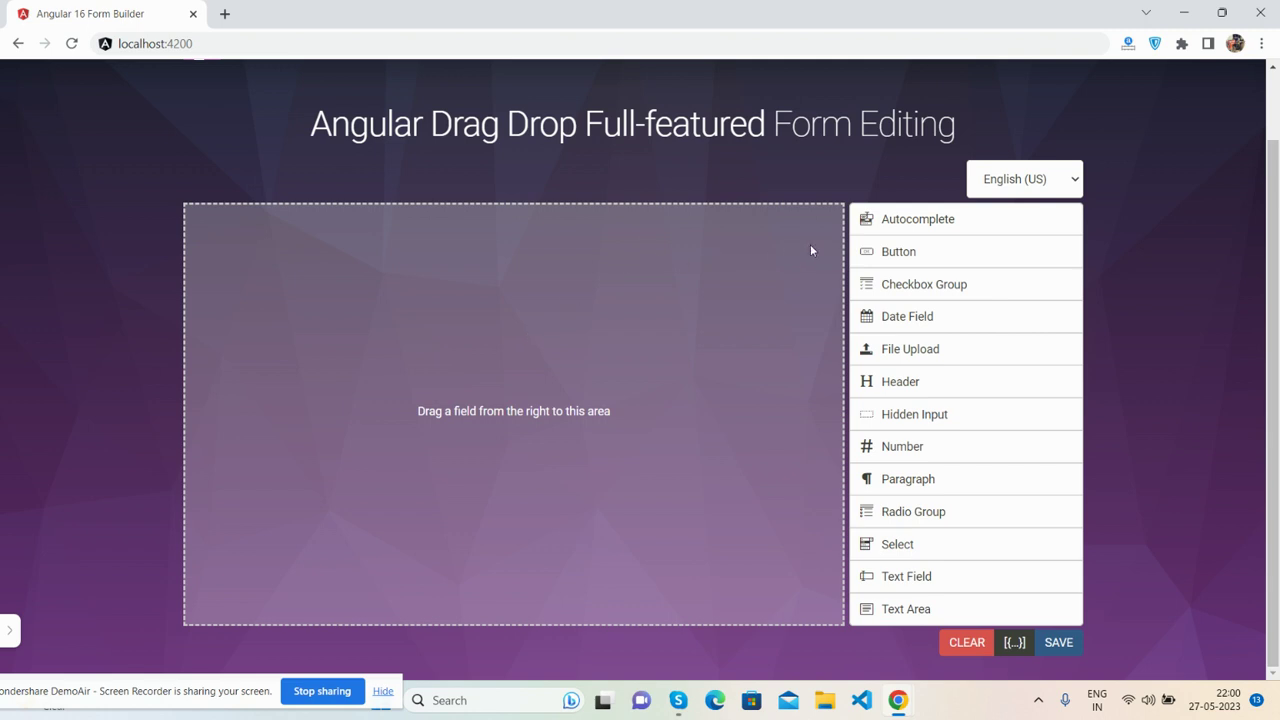
# Add an Autocomplete field to the form, and view the form's JSON data.
pyautogui.moveTo(894, 218); pyautogui.dragTo(581, 238)
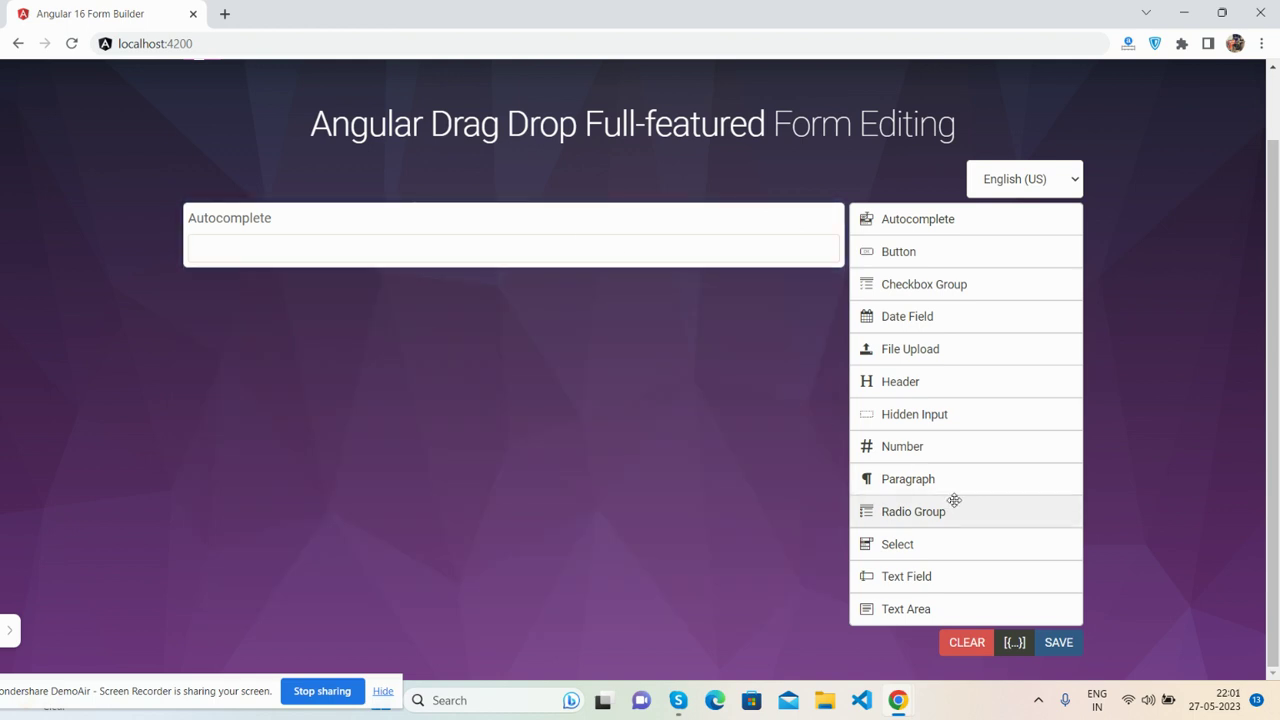
pyautogui.click(1013, 643)
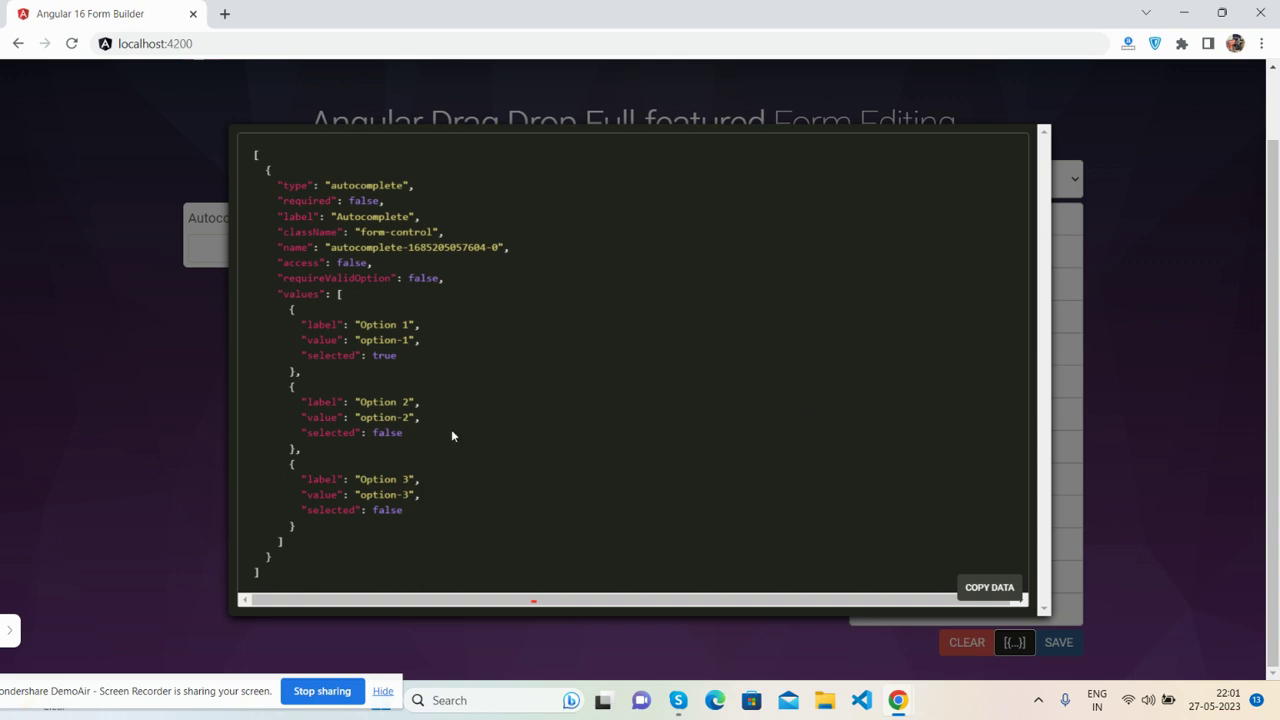
pyautogui.click(111, 403)
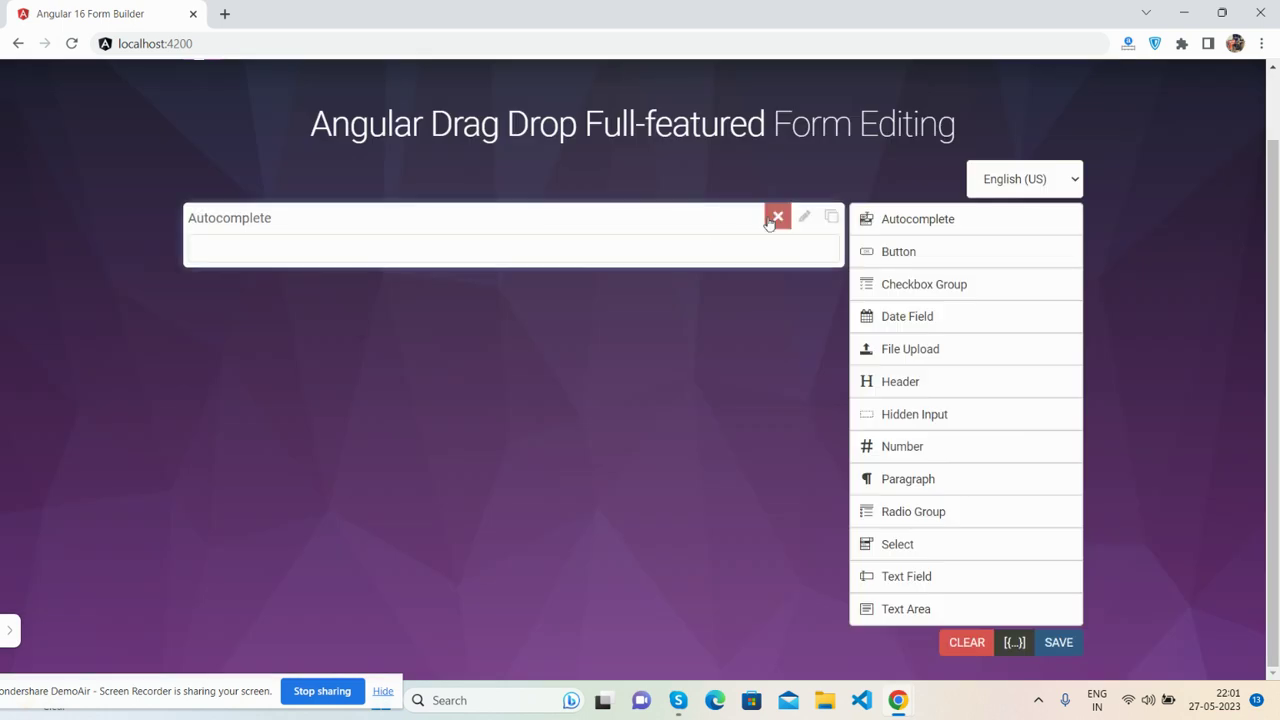
# Remove the Autocomplete field from the form and confirm the removal.
pyautogui.click(774, 217)
pyautogui.click(861, 173)
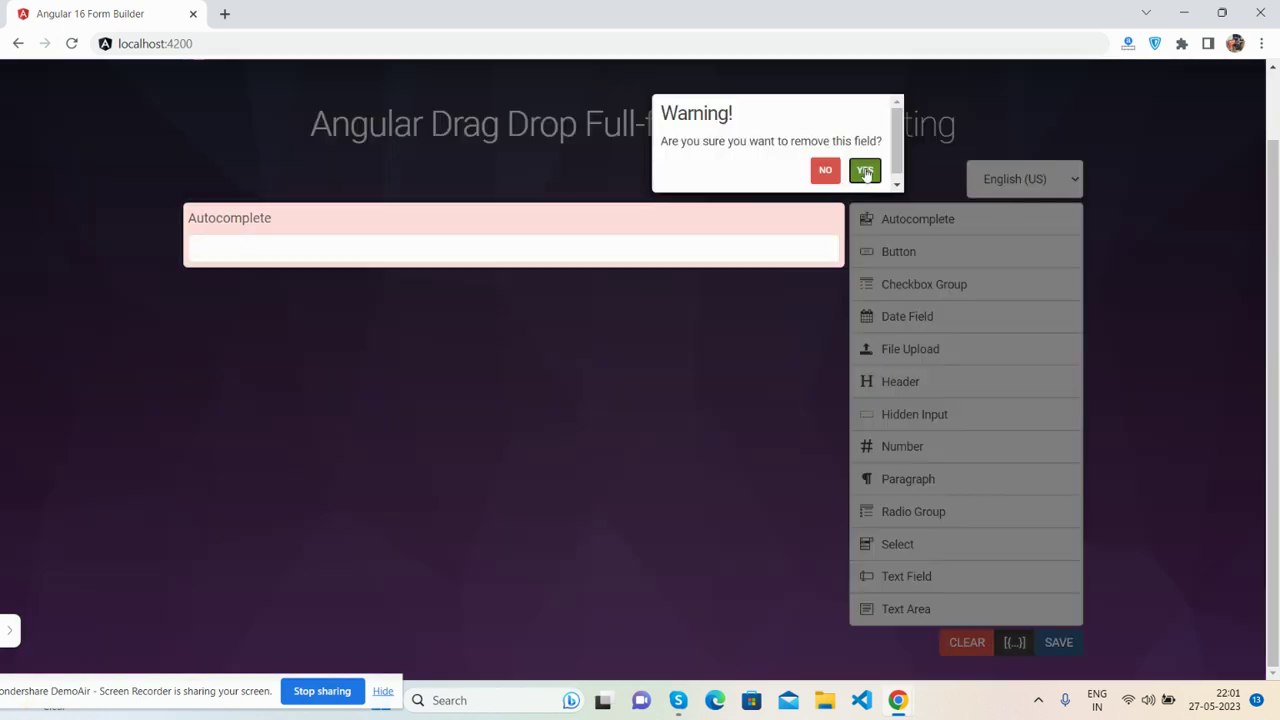